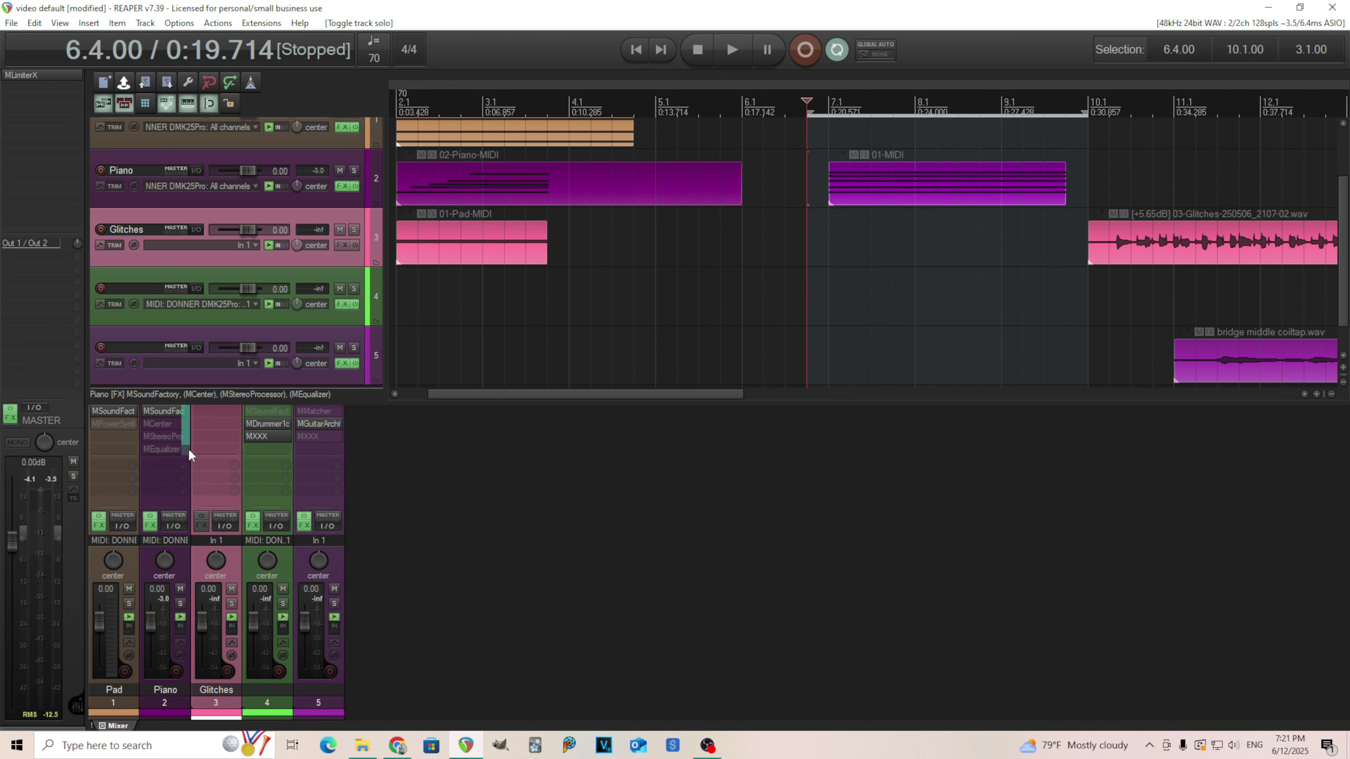
Step: Enable and open MCenter on the Piano track, and set Center / Sides to -100% while auditioning the selection
click(164, 423)
drag(573, 238, 692, 274)
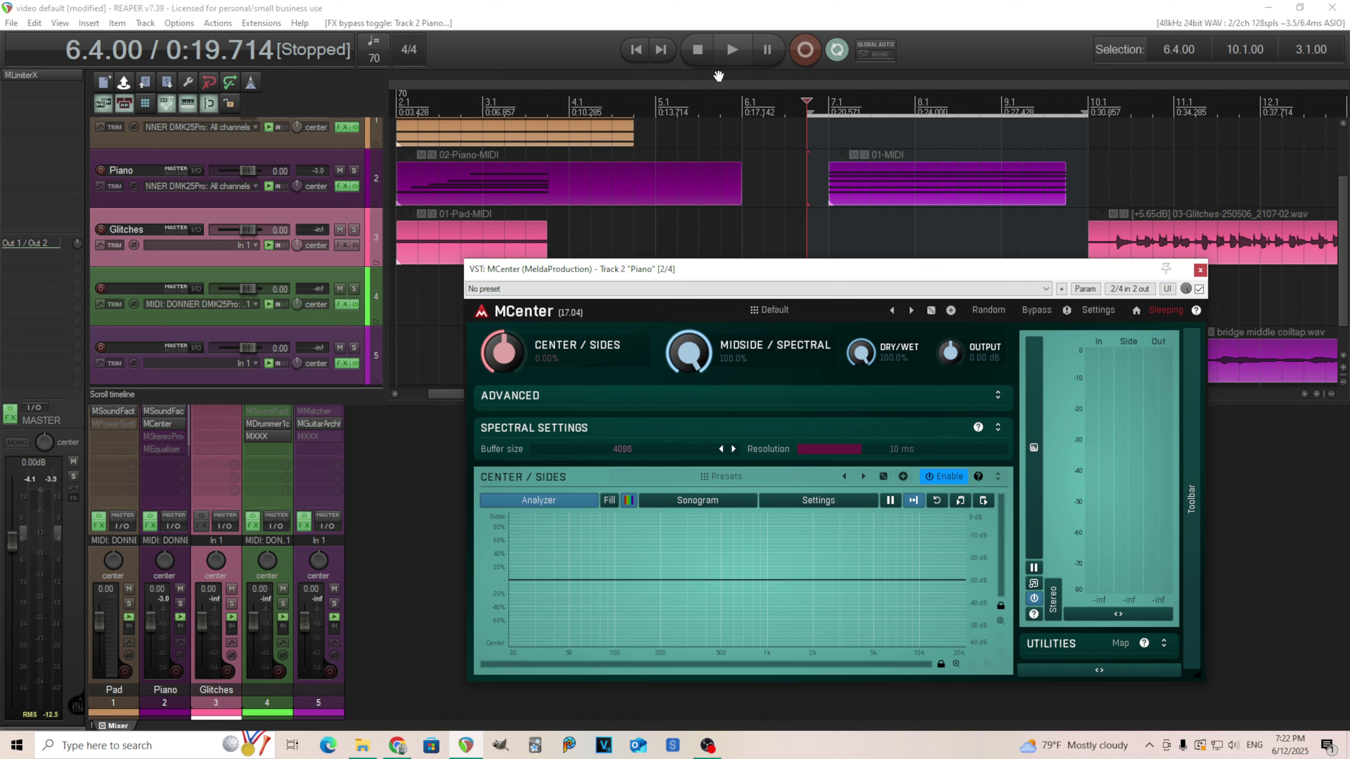
click(730, 53)
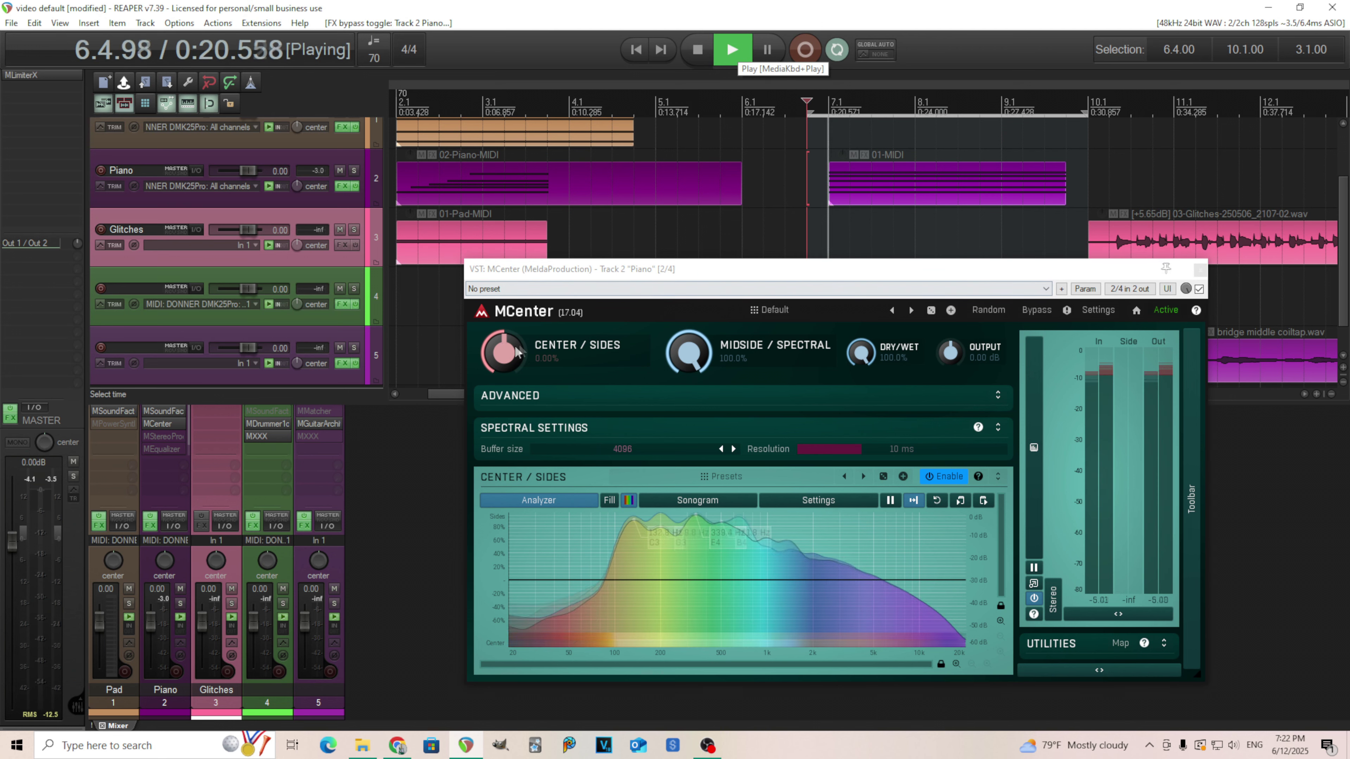
drag(502, 352, 542, 319)
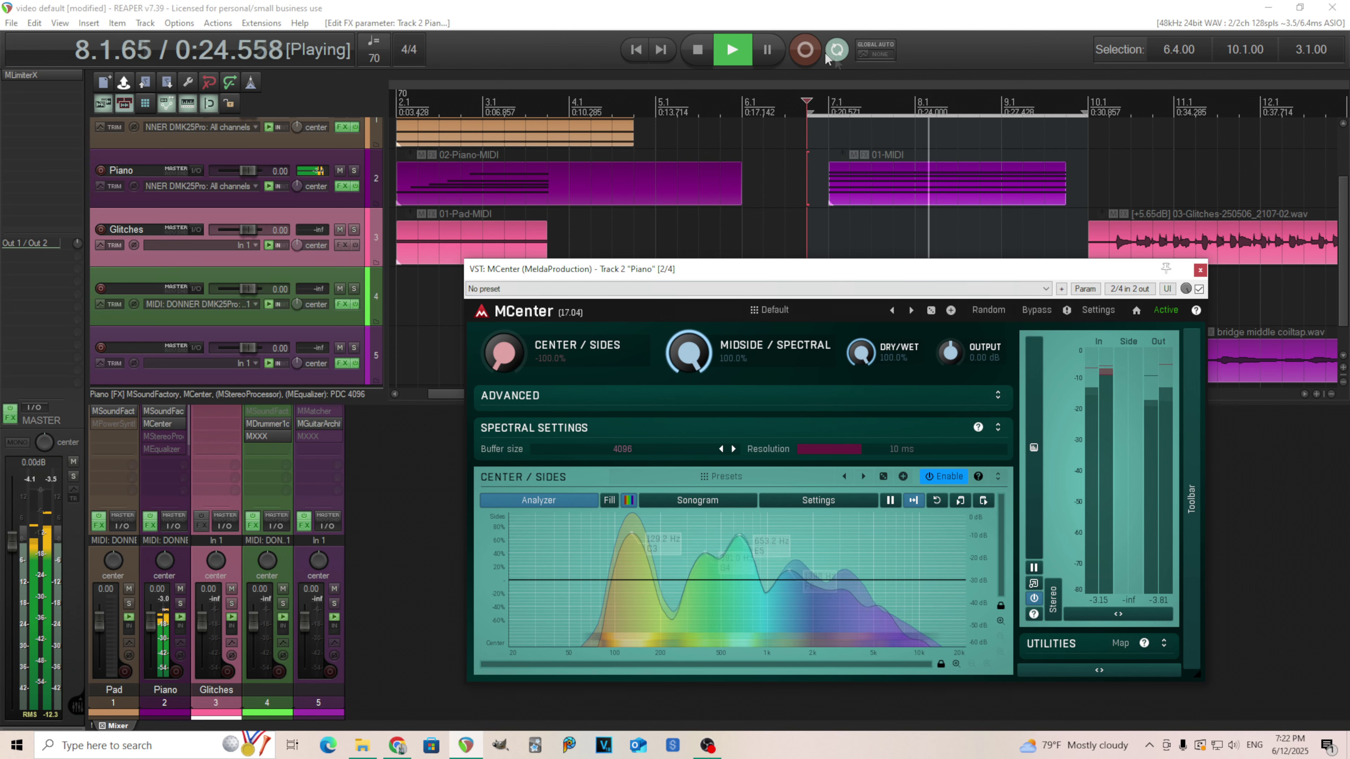
click(701, 49)
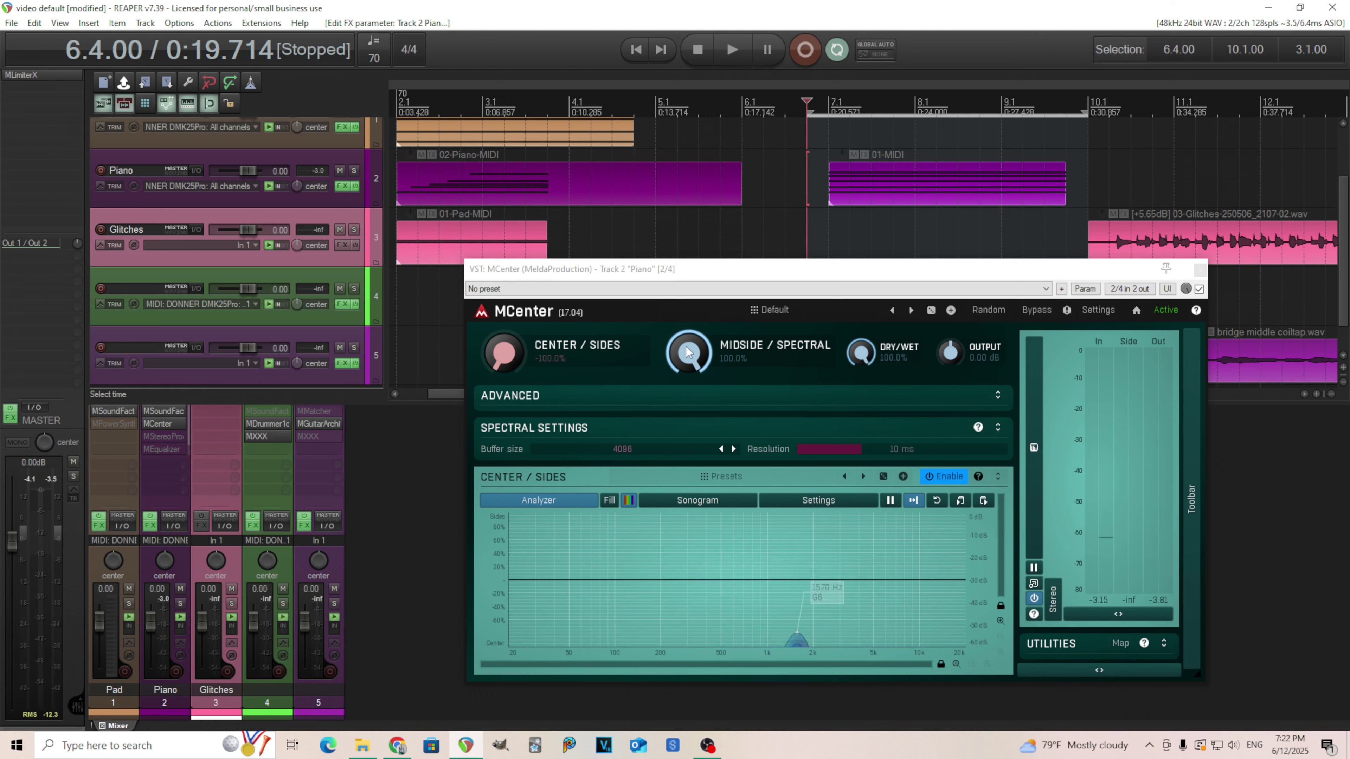
Step: Set MCenter's Midside / Spectral to 0% and lower Output to -3.84 dB while auditioning the piano
drag(704, 358, 704, 404)
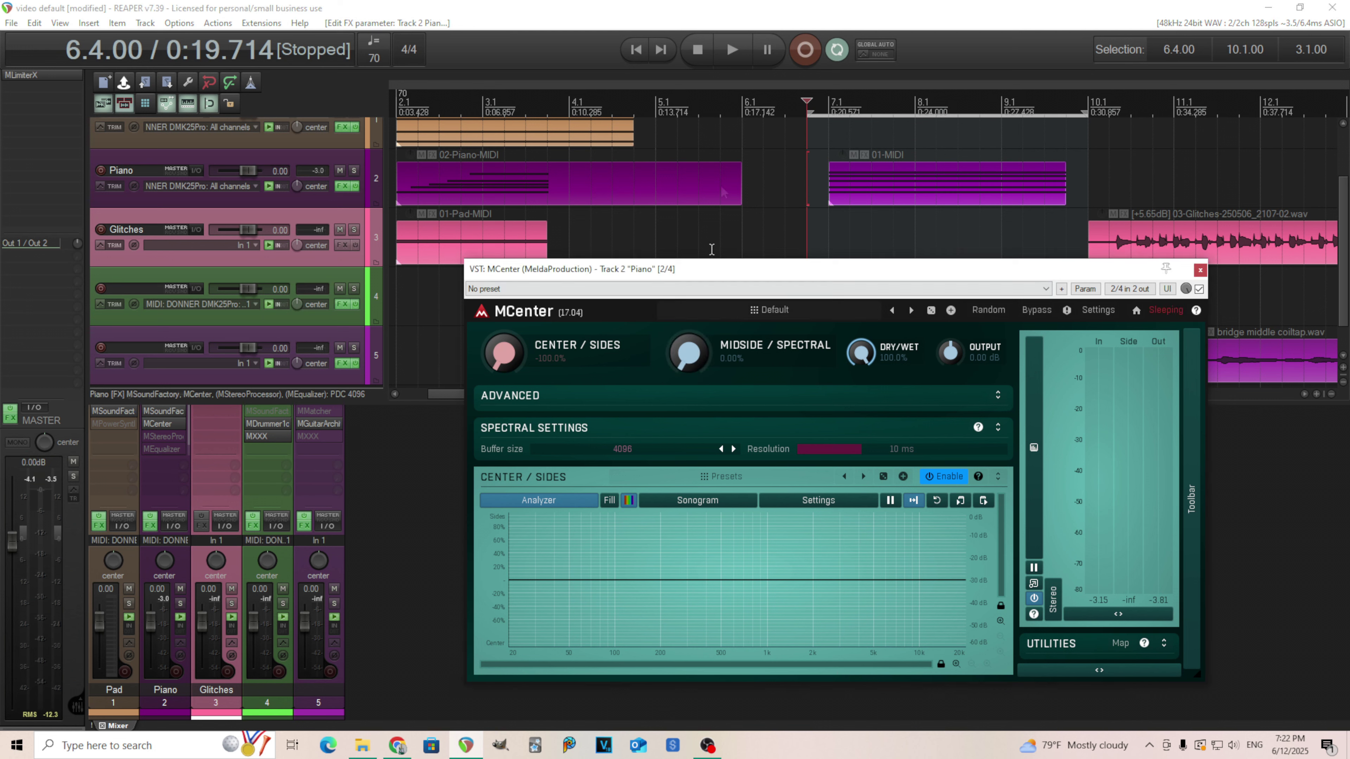
click(733, 49)
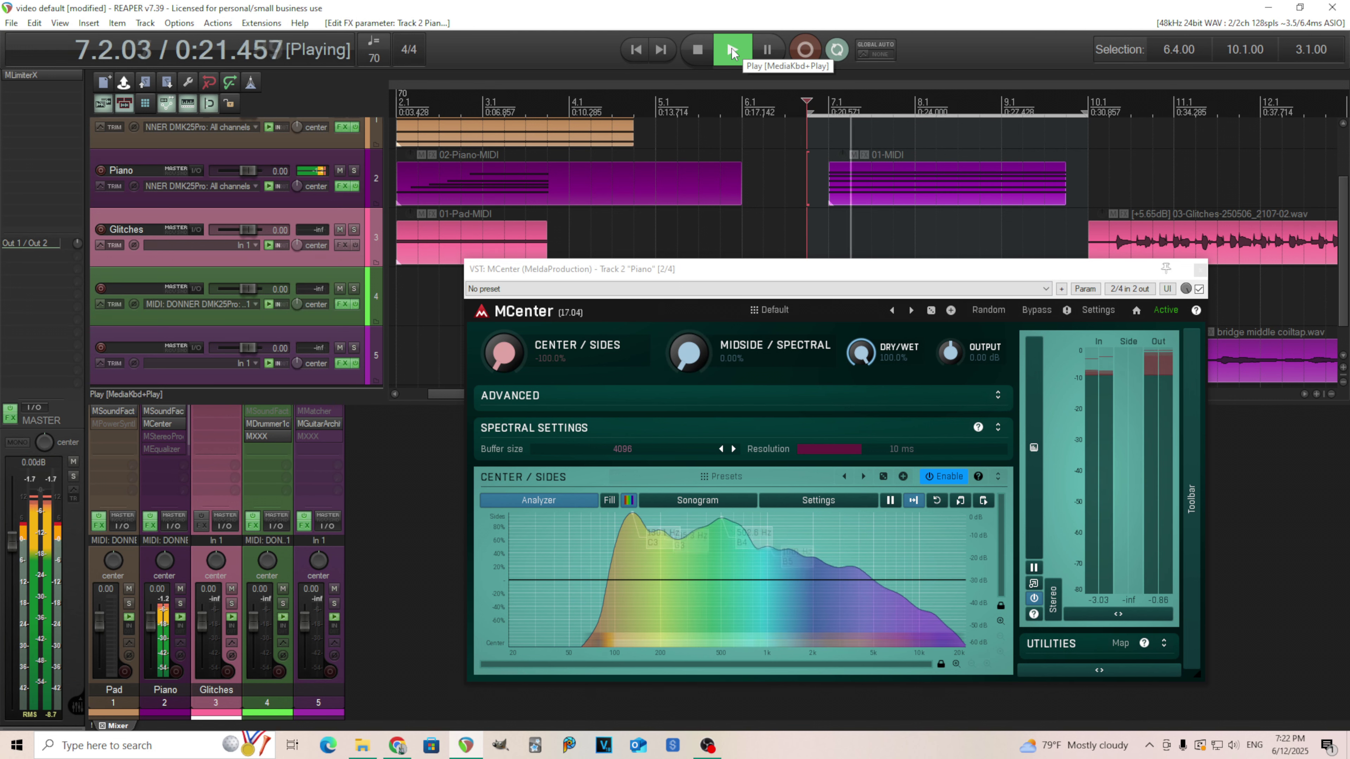
drag(948, 353, 948, 367)
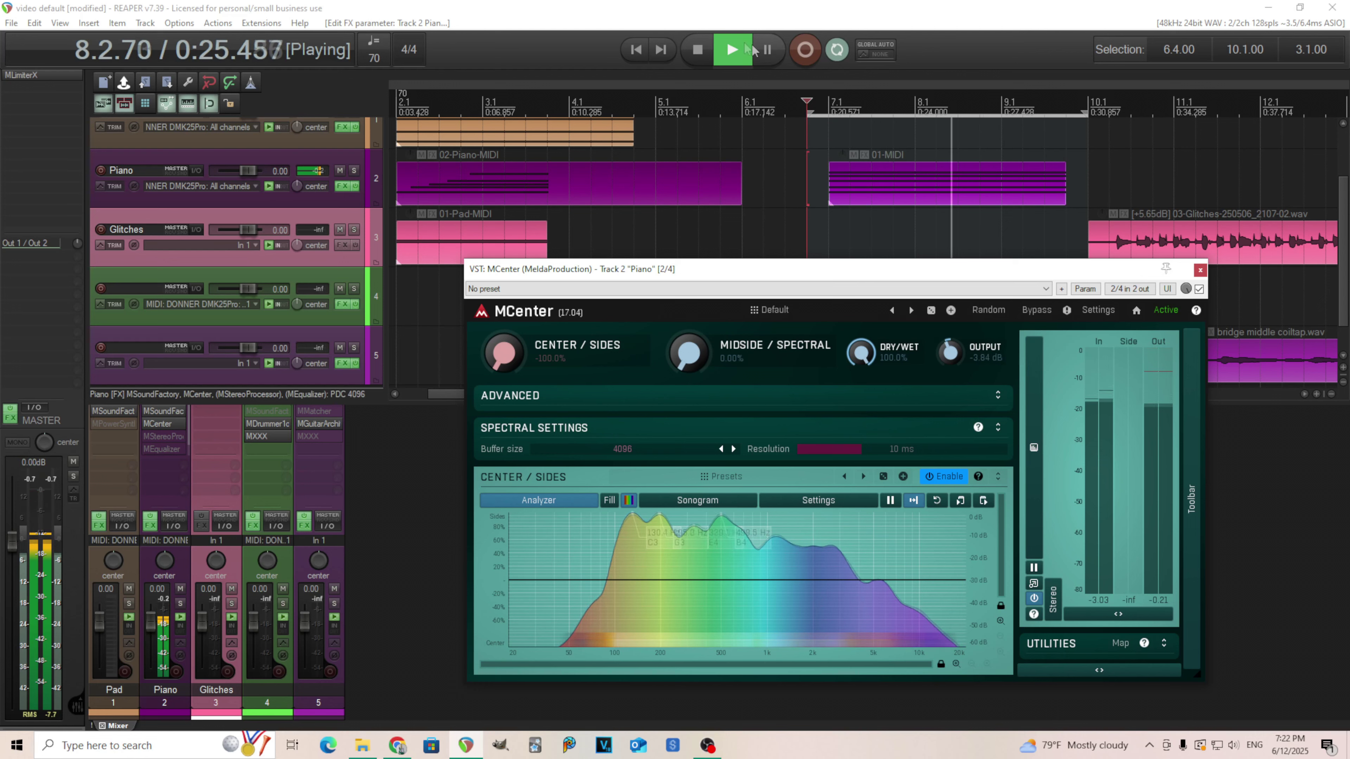
click(699, 44)
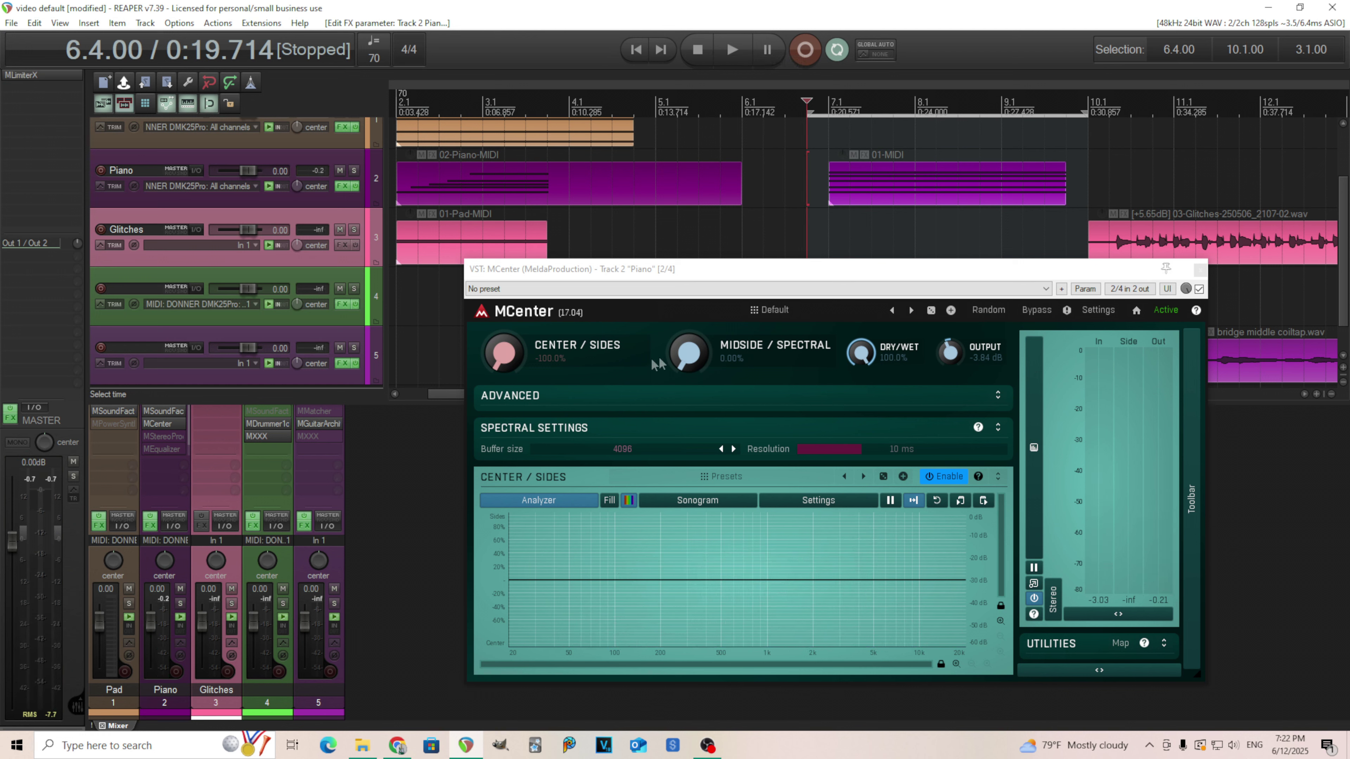
Step: Set Midside / Spectral to 32.4% and audition the blended result
drag(686, 359, 675, 392)
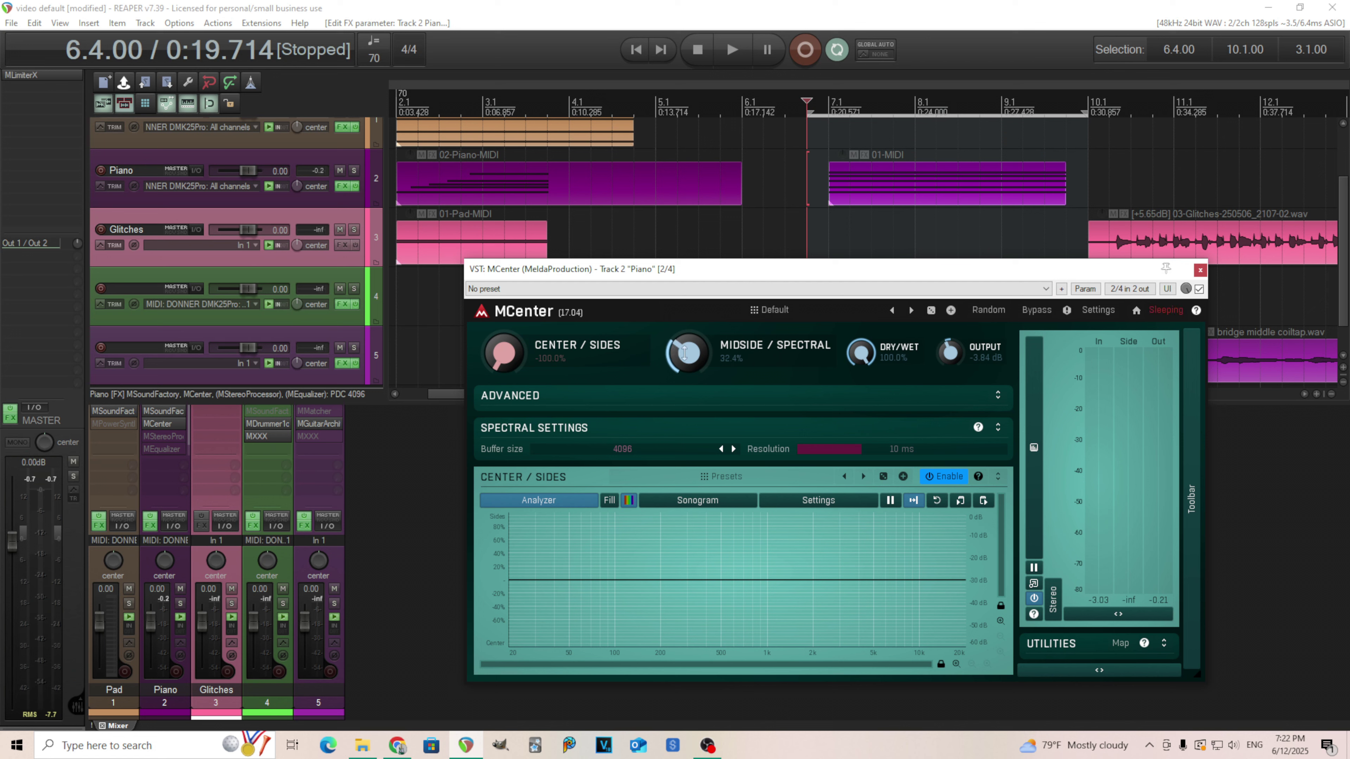
click(733, 49)
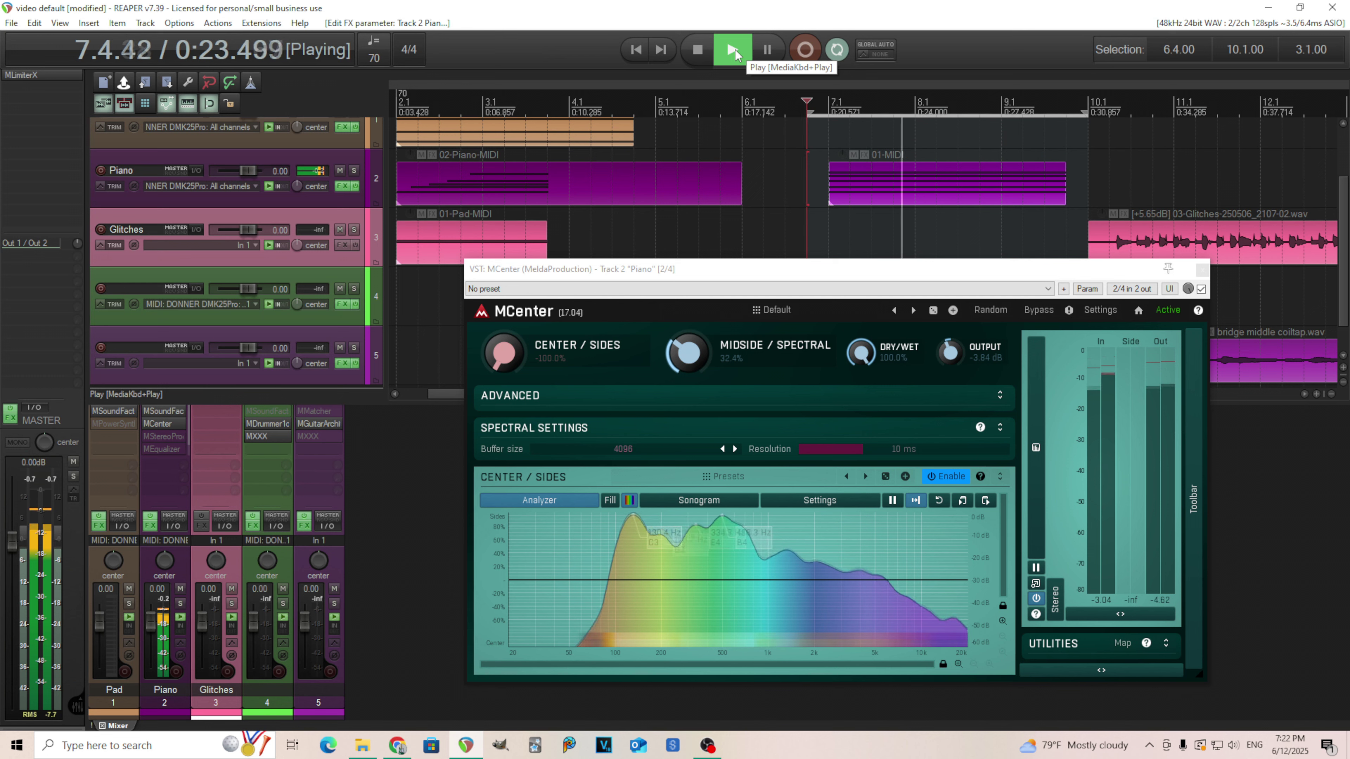
click(698, 49)
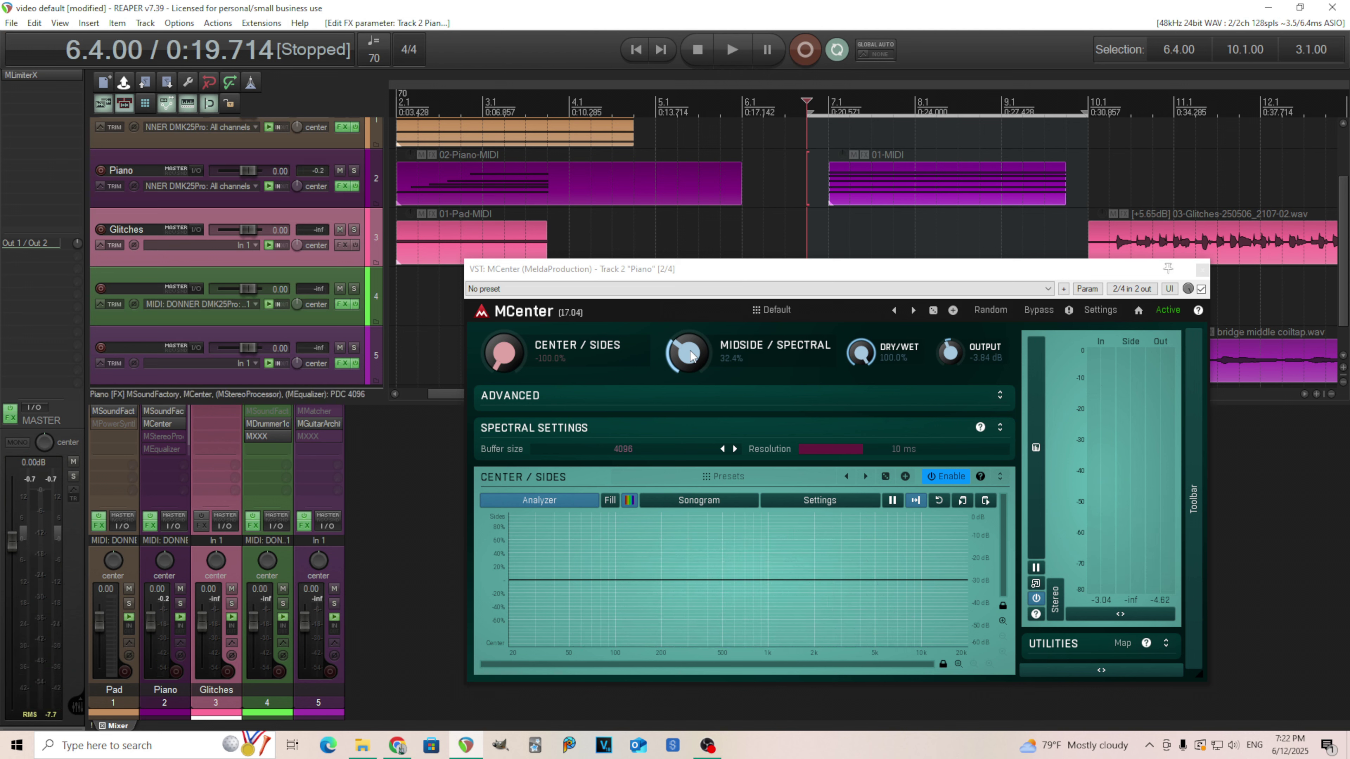
Step: Set Midside / Spectral and Center / Sides to 0%, and draw a curve pulling low frequencies to the center during playback
drag(691, 355, 691, 383)
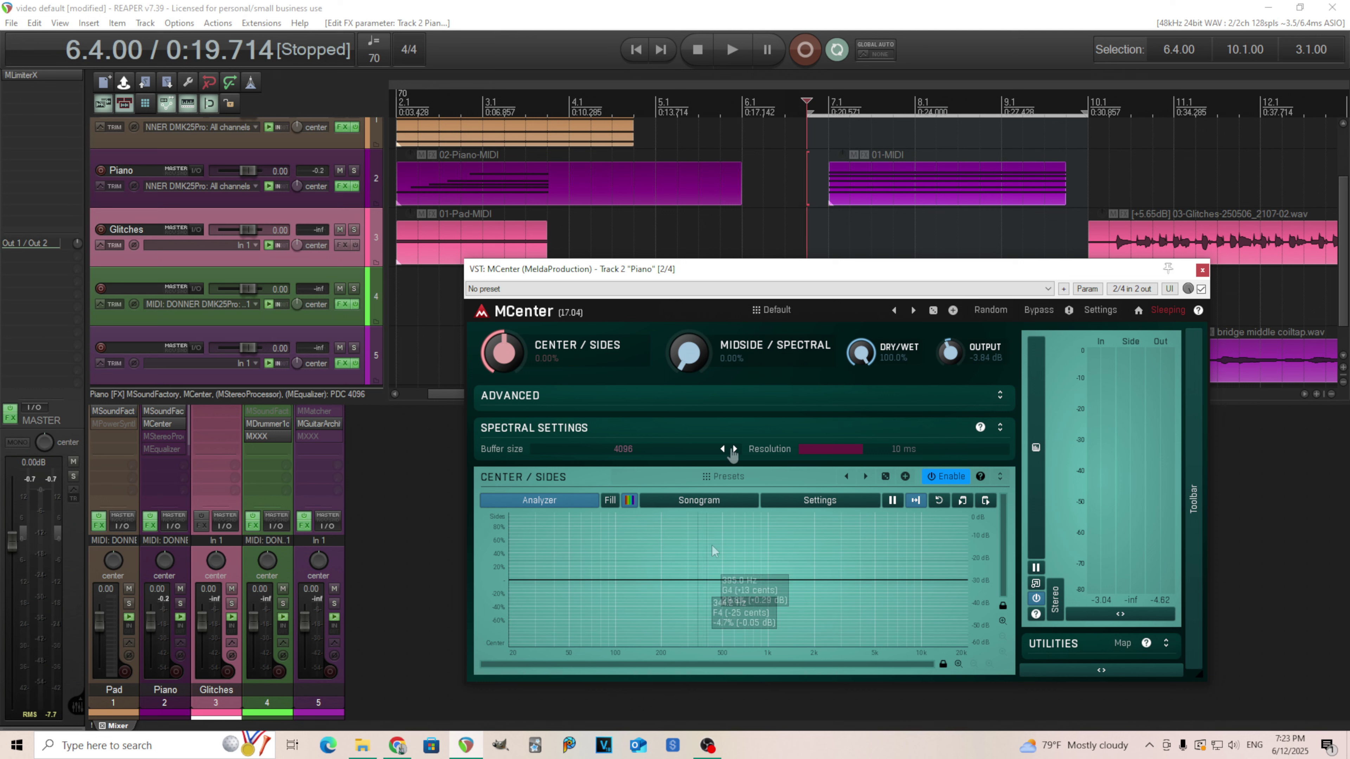
click(737, 57)
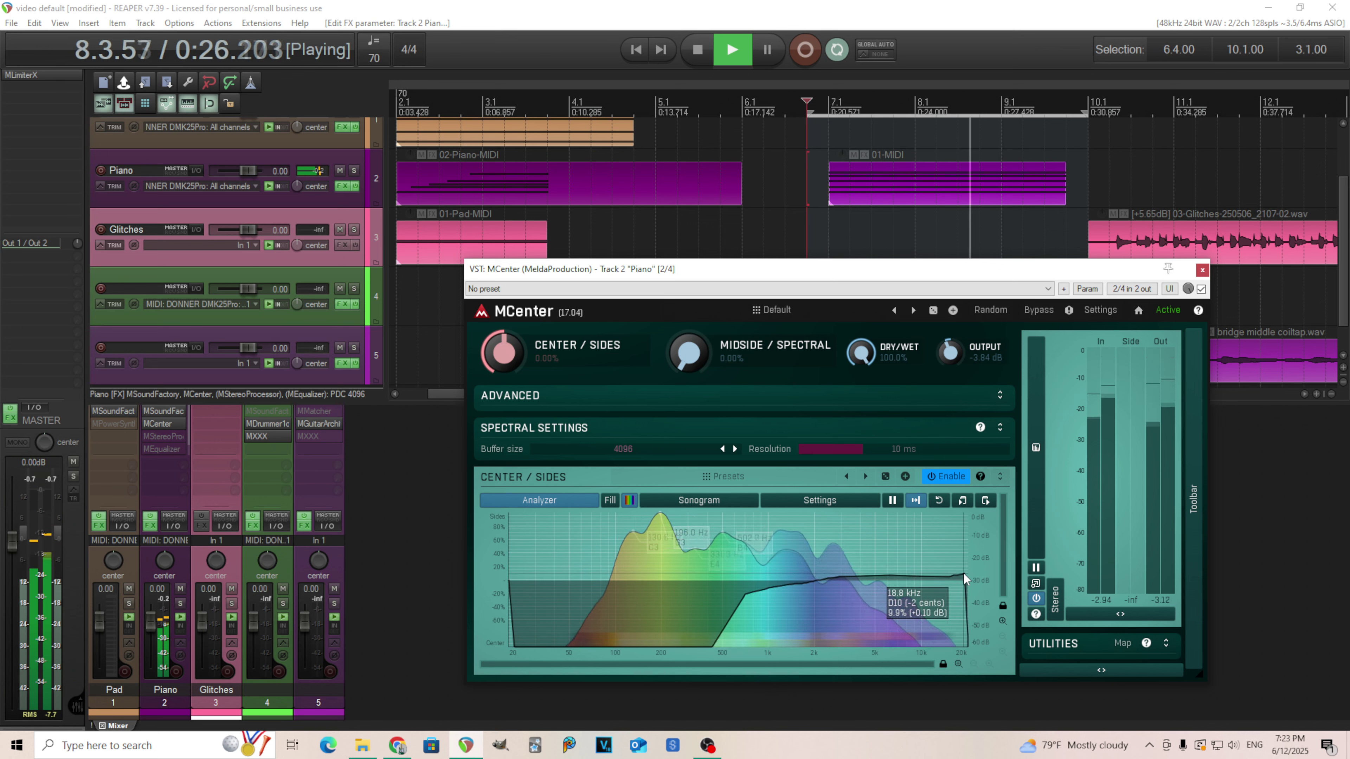
click(698, 50)
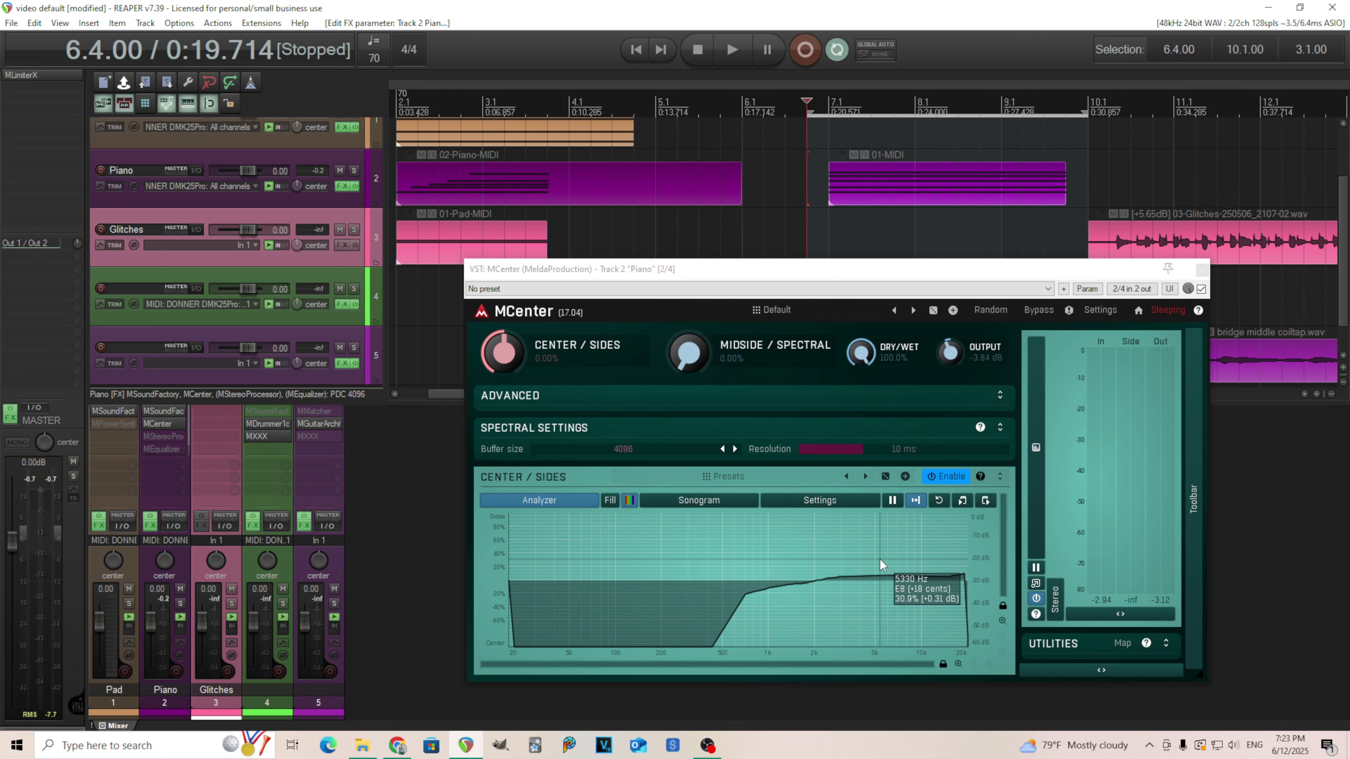
Step: Clear the drawn curve and shape the Center / Sides graph with movable points in Normal mode
right_click(777, 555)
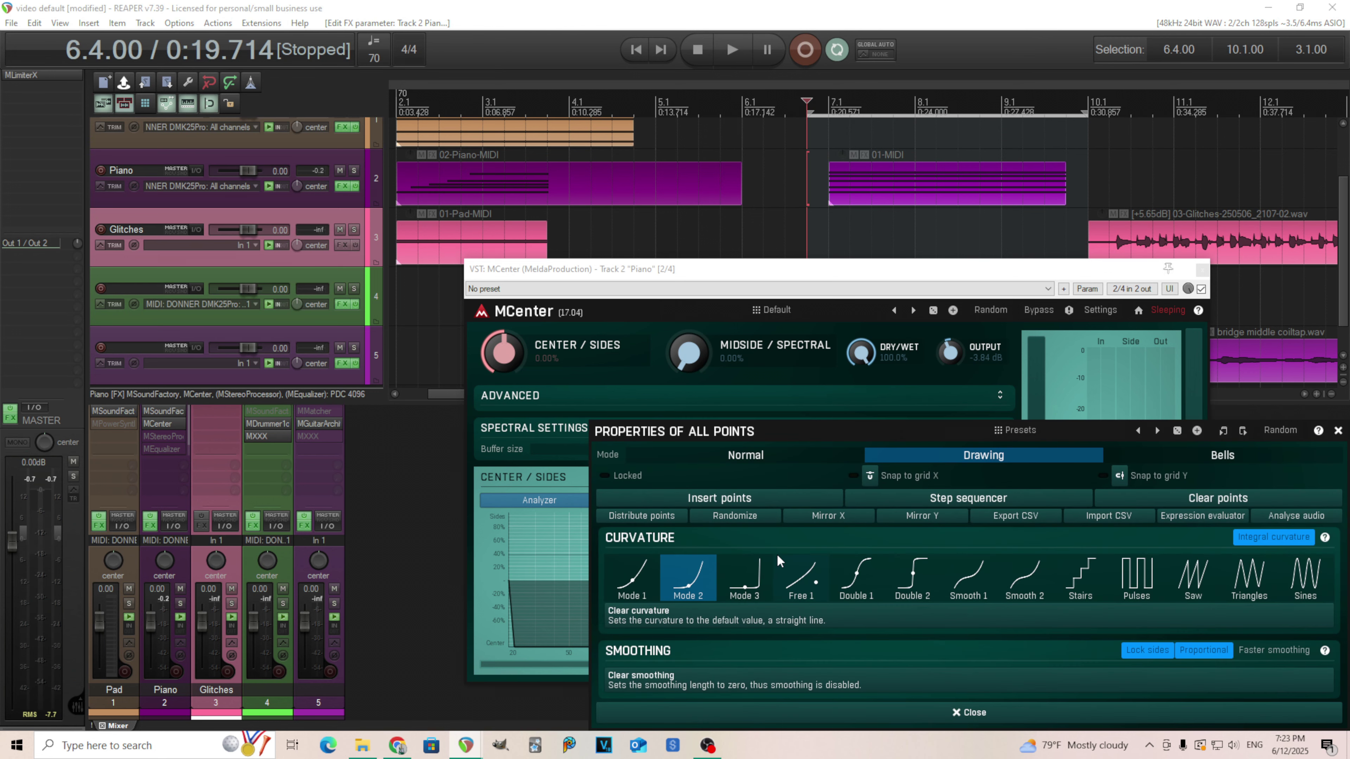
click(1228, 500)
right_click(822, 560)
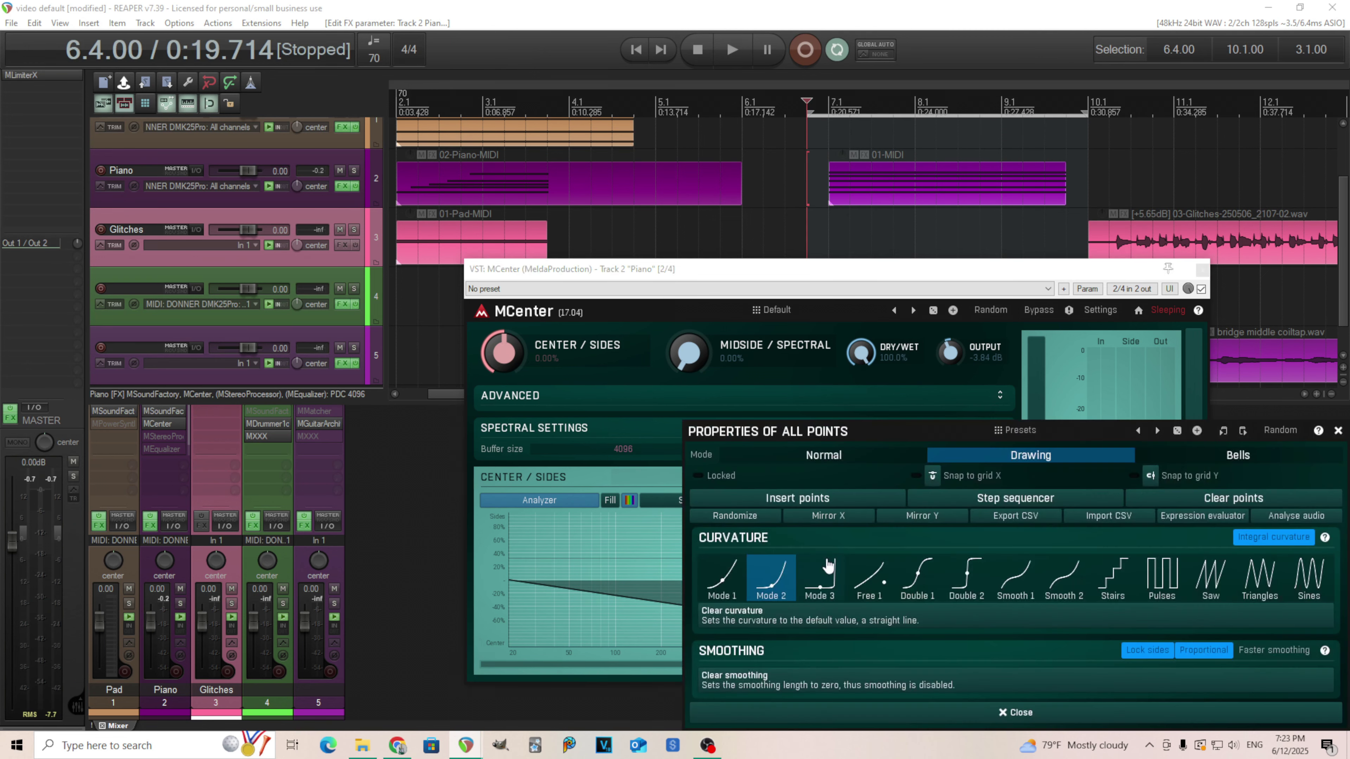
click(826, 463)
click(1145, 718)
drag(965, 644, 908, 631)
double_click(813, 604)
Step: Switch the Center / Sides graph to Bells mode and reshape the curve with bell points
right_click(885, 553)
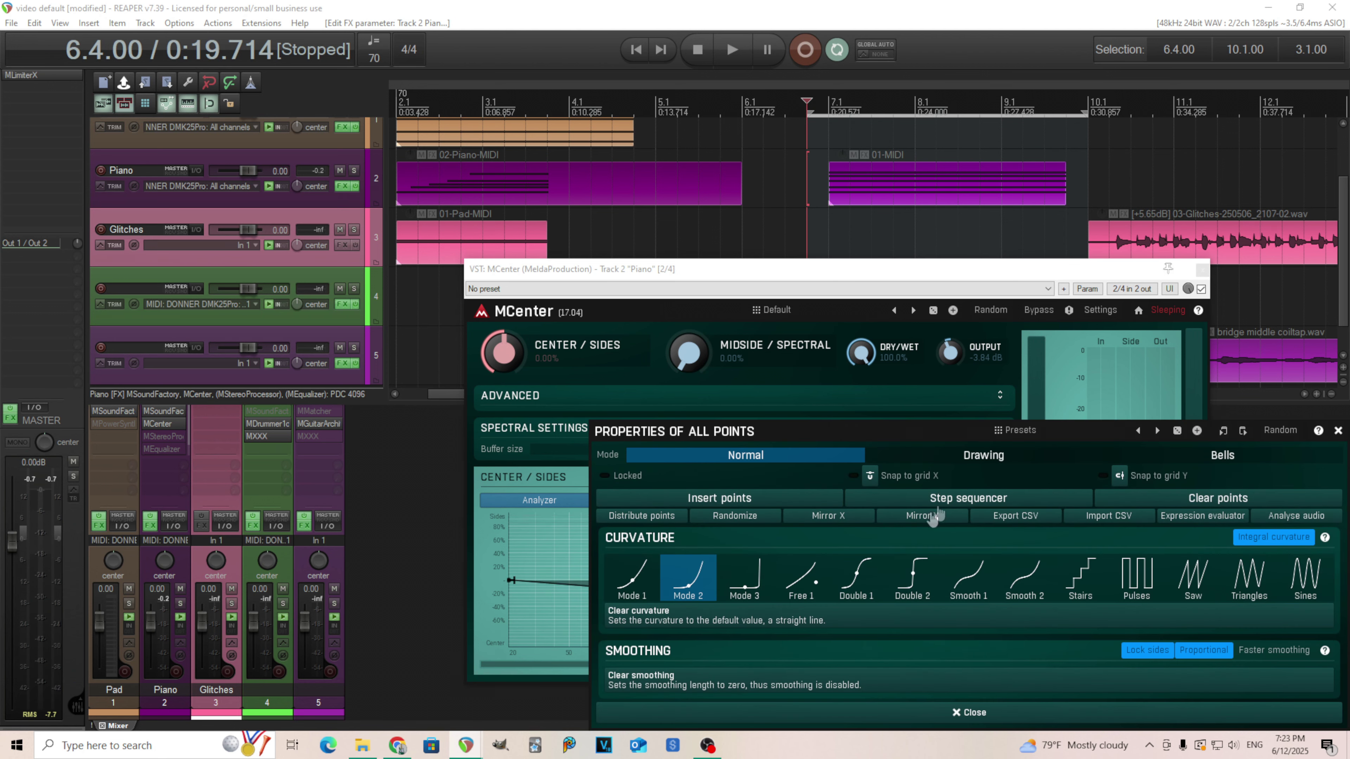
click(1196, 457)
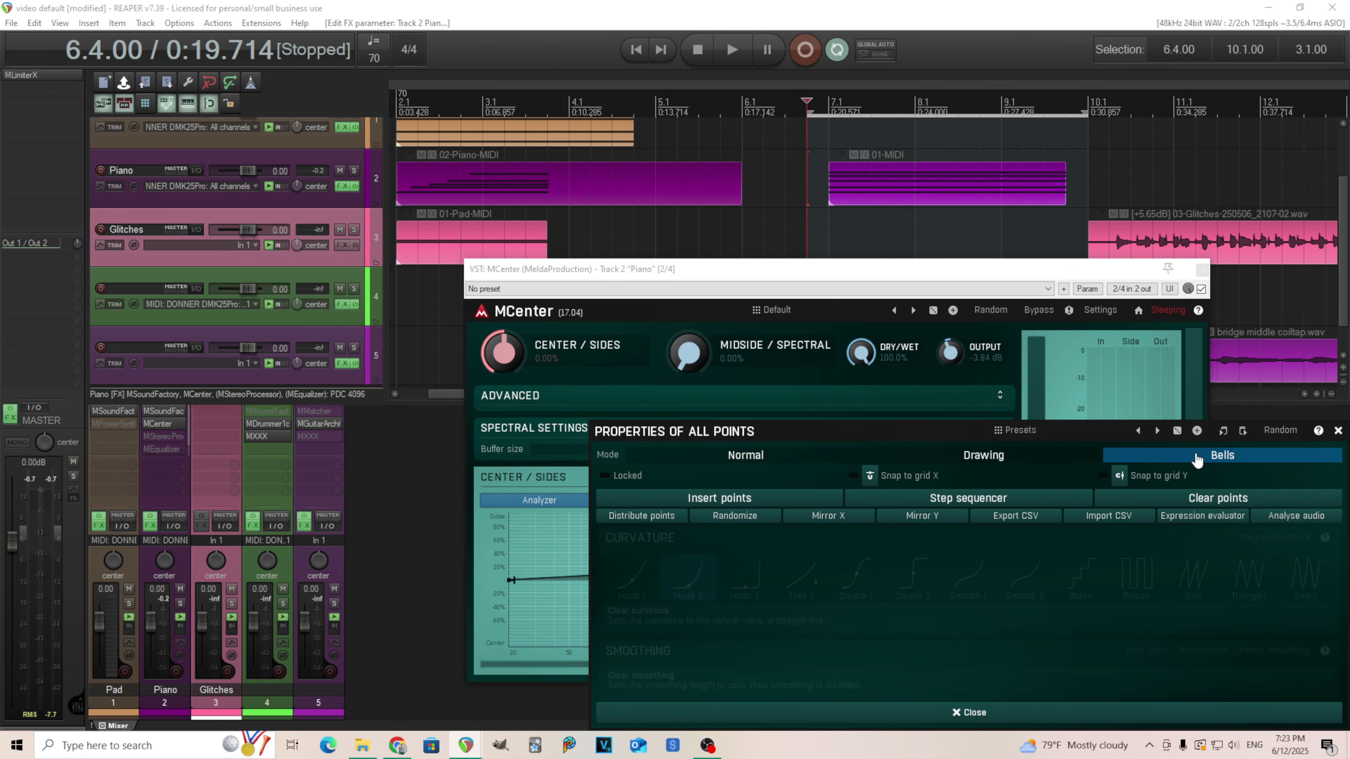
click(1339, 432)
double_click(691, 614)
mouse_move(691, 614)
mouse_down()
mouse_move(660, 620)
mouse_move(645, 604)
mouse_move(707, 593)
mouse_move(696, 590)
mouse_move(701, 622)
mouse_up()
drag(820, 604, 760, 539)
Step: Clear the points of the Center / Sides graph and level its high-frequency end point to 0%
right_click(752, 533)
click(1282, 500)
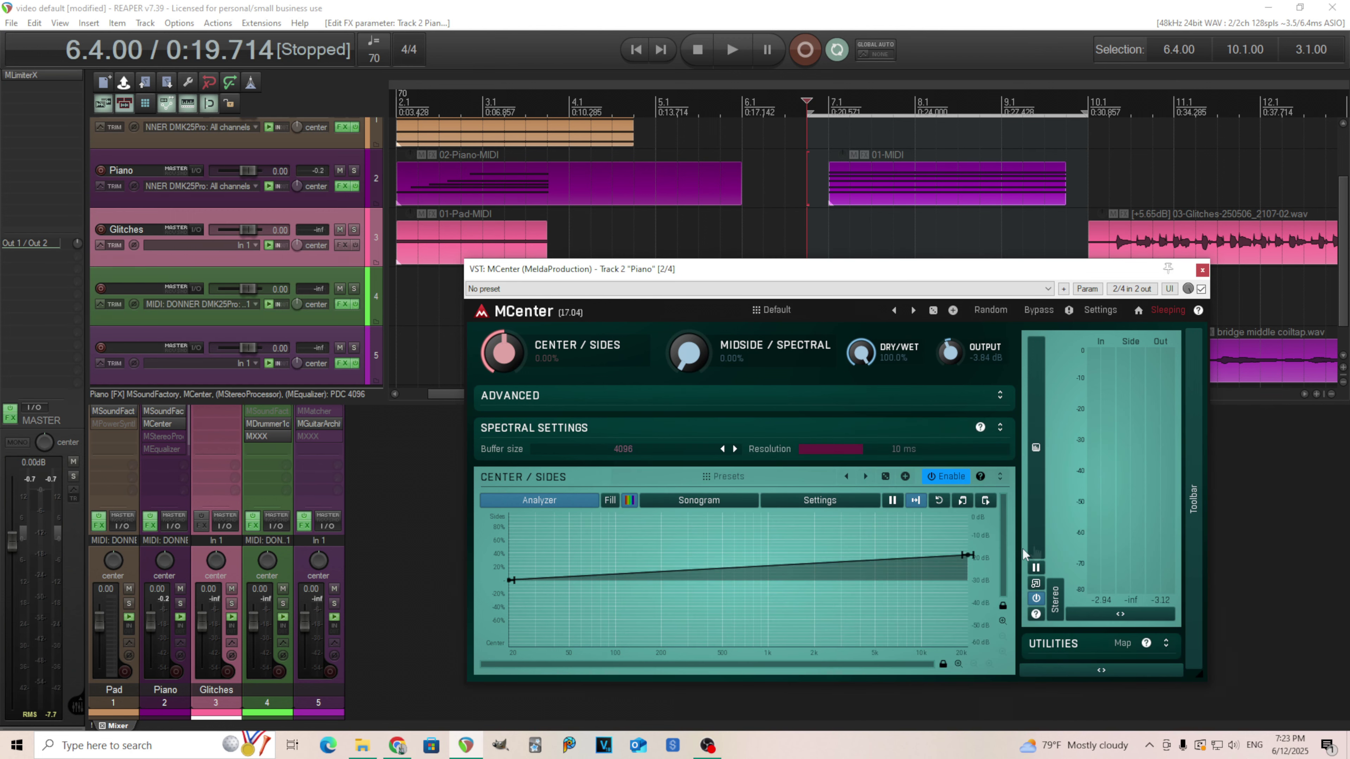
drag(968, 555, 974, 581)
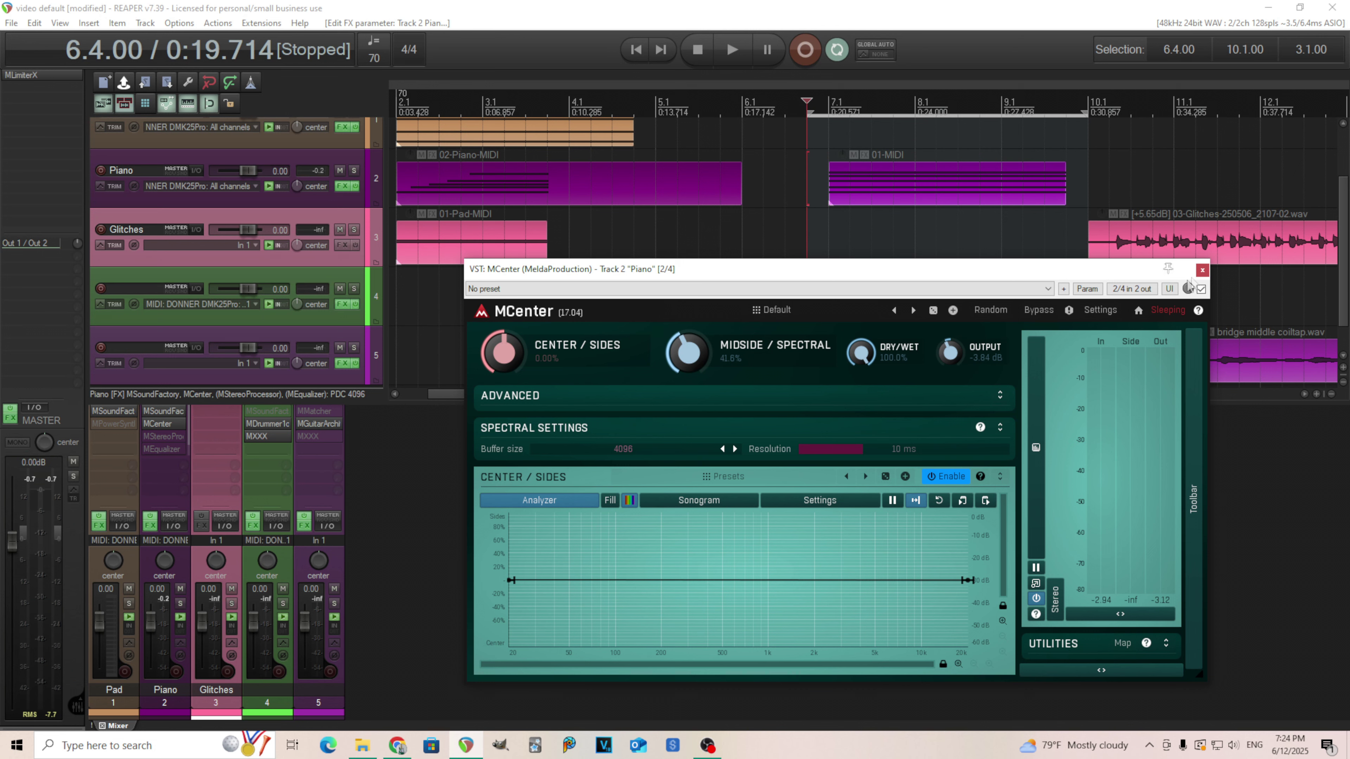
Step: Close and bypass MCenter, and enable and open MStereoProcessor on the Piano track
click(1201, 273)
shift+click(167, 424)
click(169, 434)
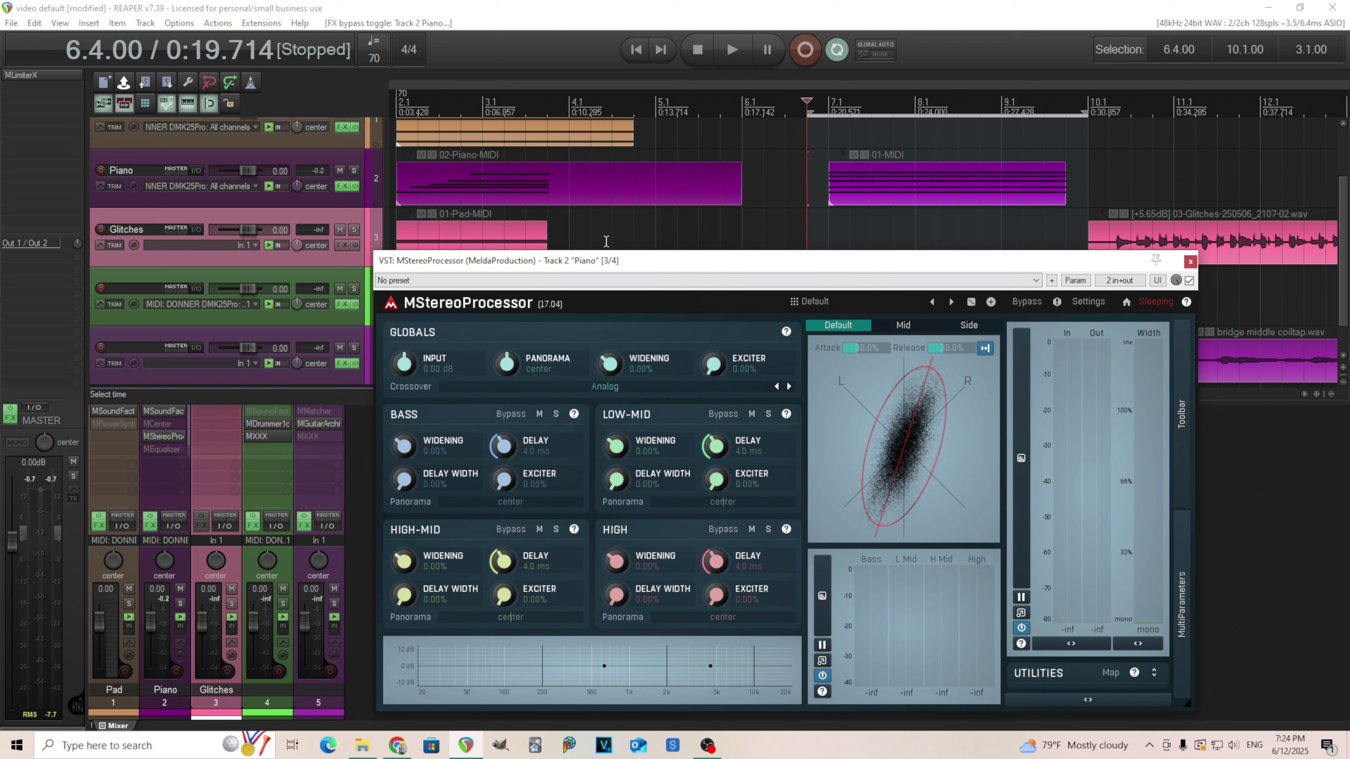
drag(641, 261, 678, 248)
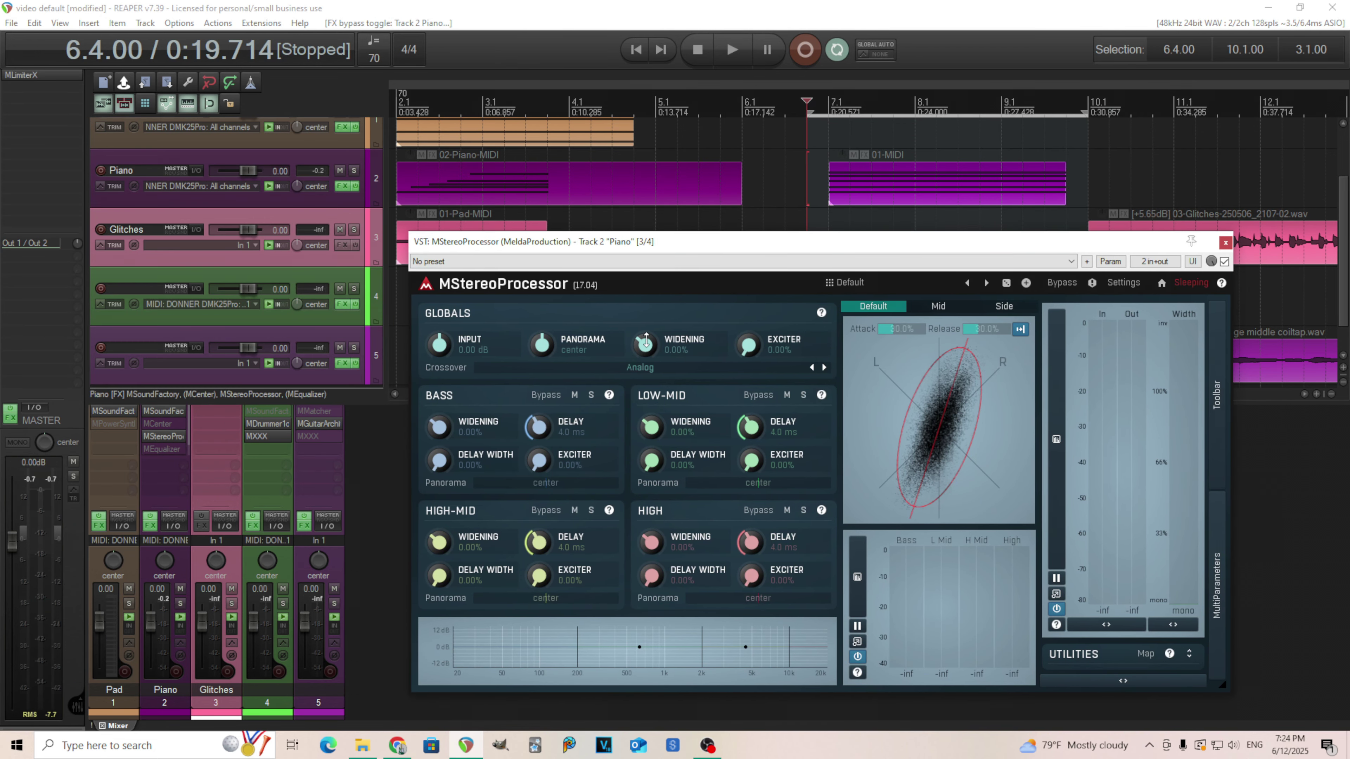
Step: Audition the piano with MStereoProcessor's global Widening at Mono, and reset it to 0%
click(732, 50)
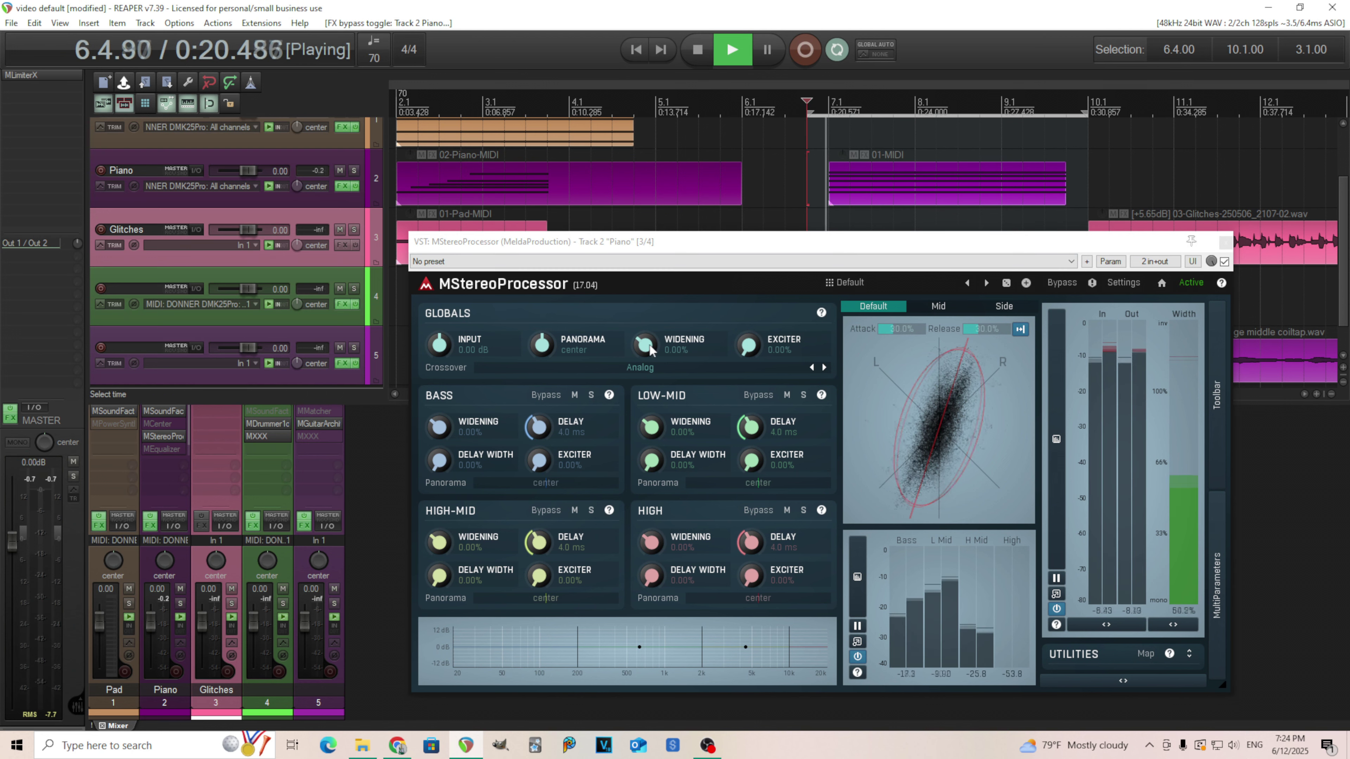
drag(650, 351, 651, 405)
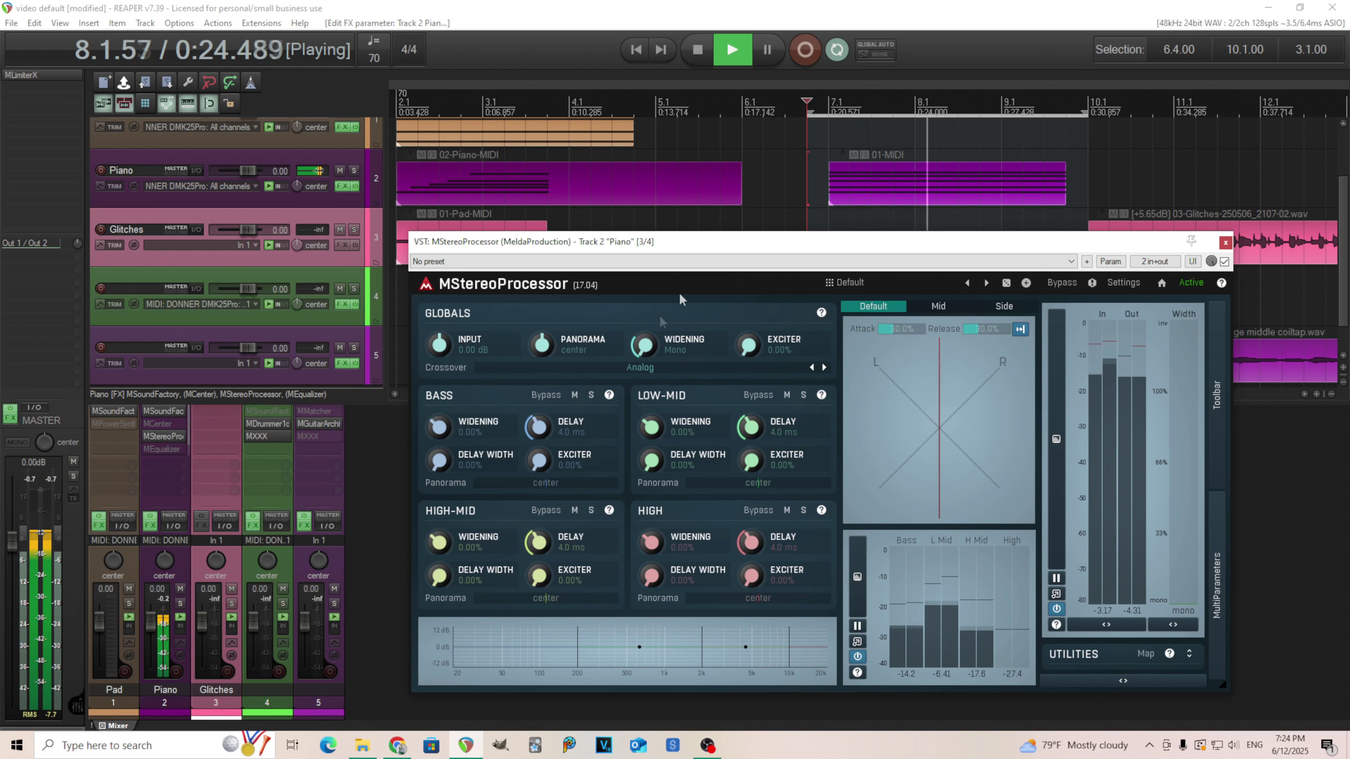
click(704, 51)
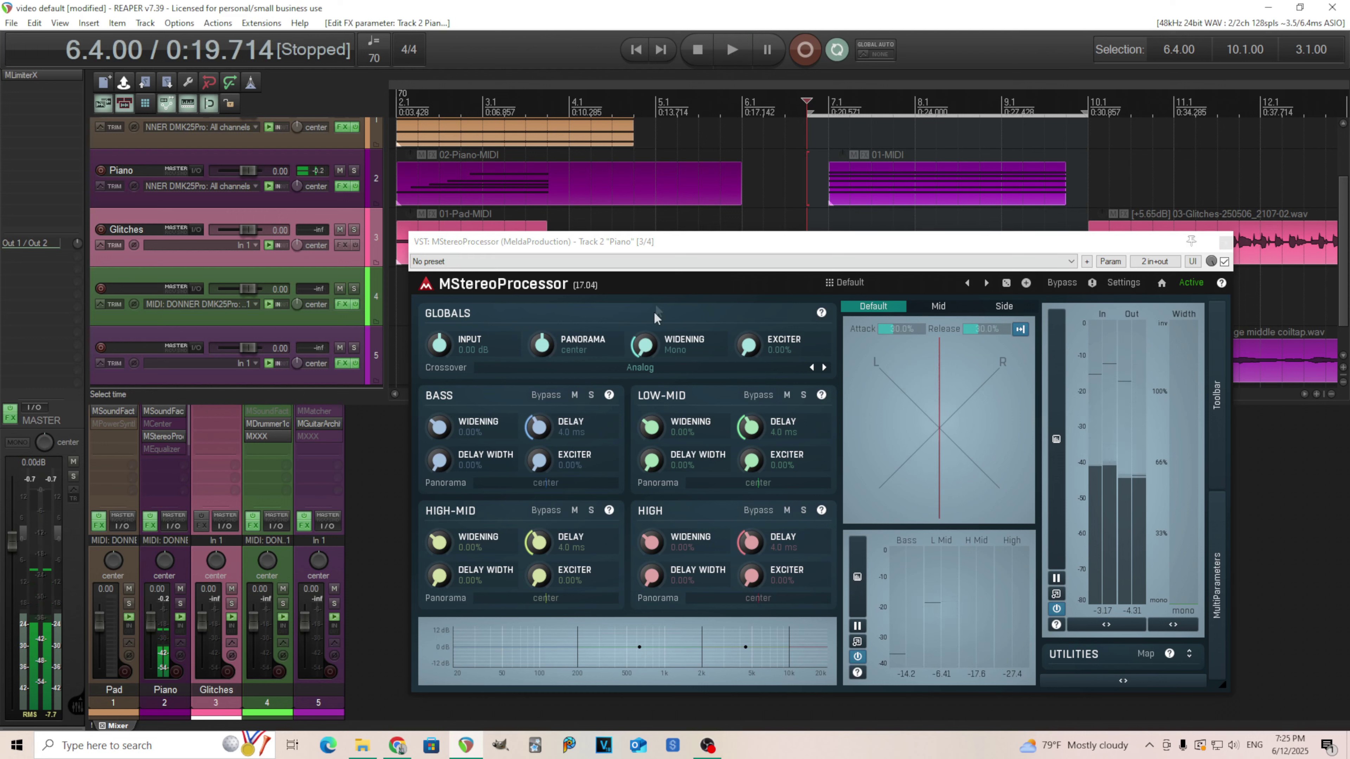
click(645, 347)
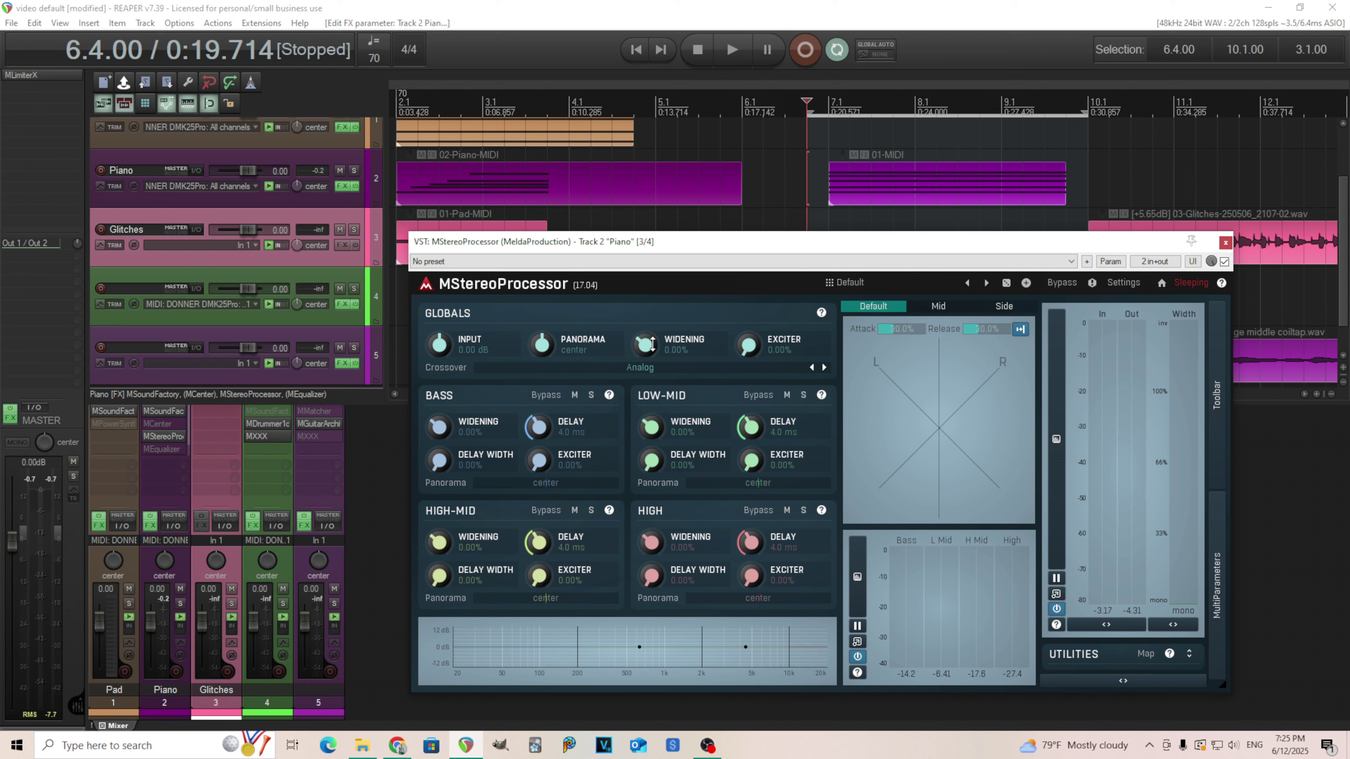
drag(652, 345, 651, 386)
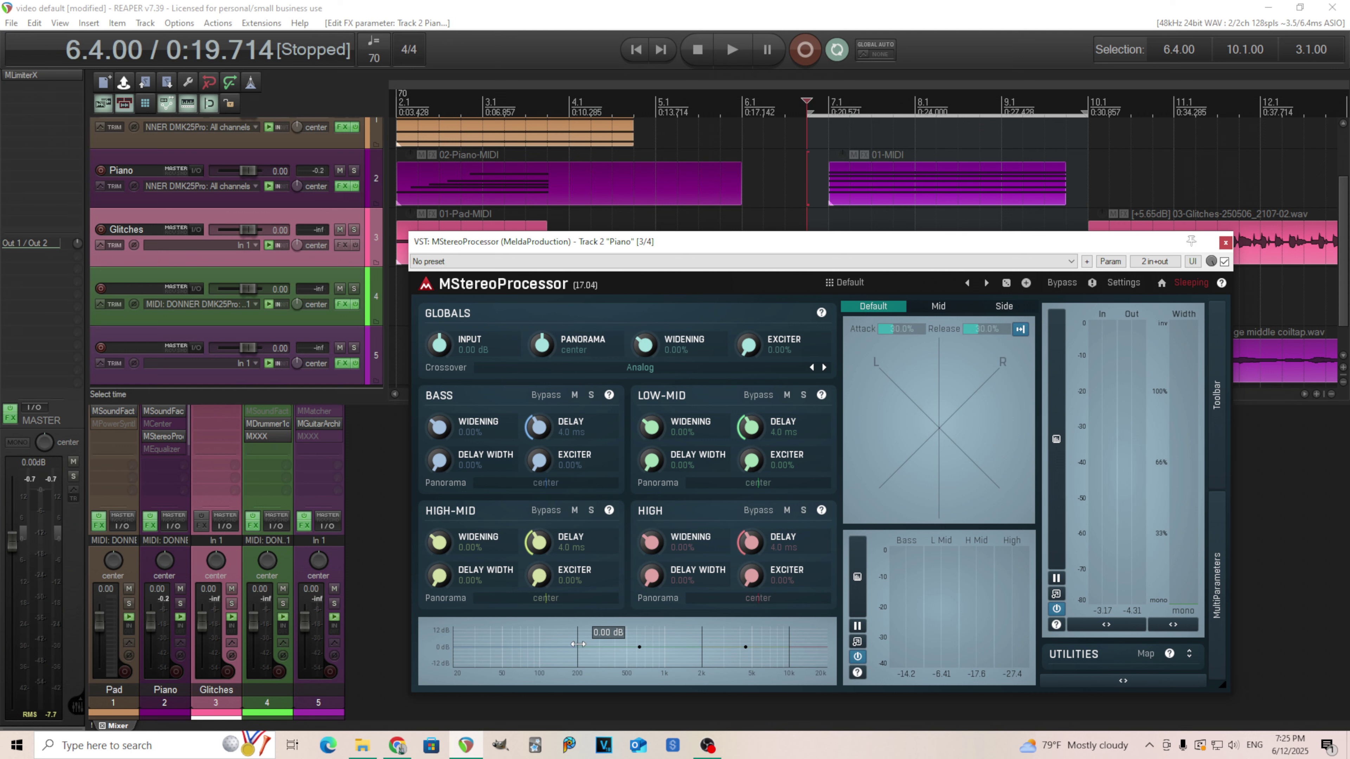
Step: Set the Bass and Low-Mid Widening to Mono during playback, comparing the last change by undoing and redoing it
click(735, 57)
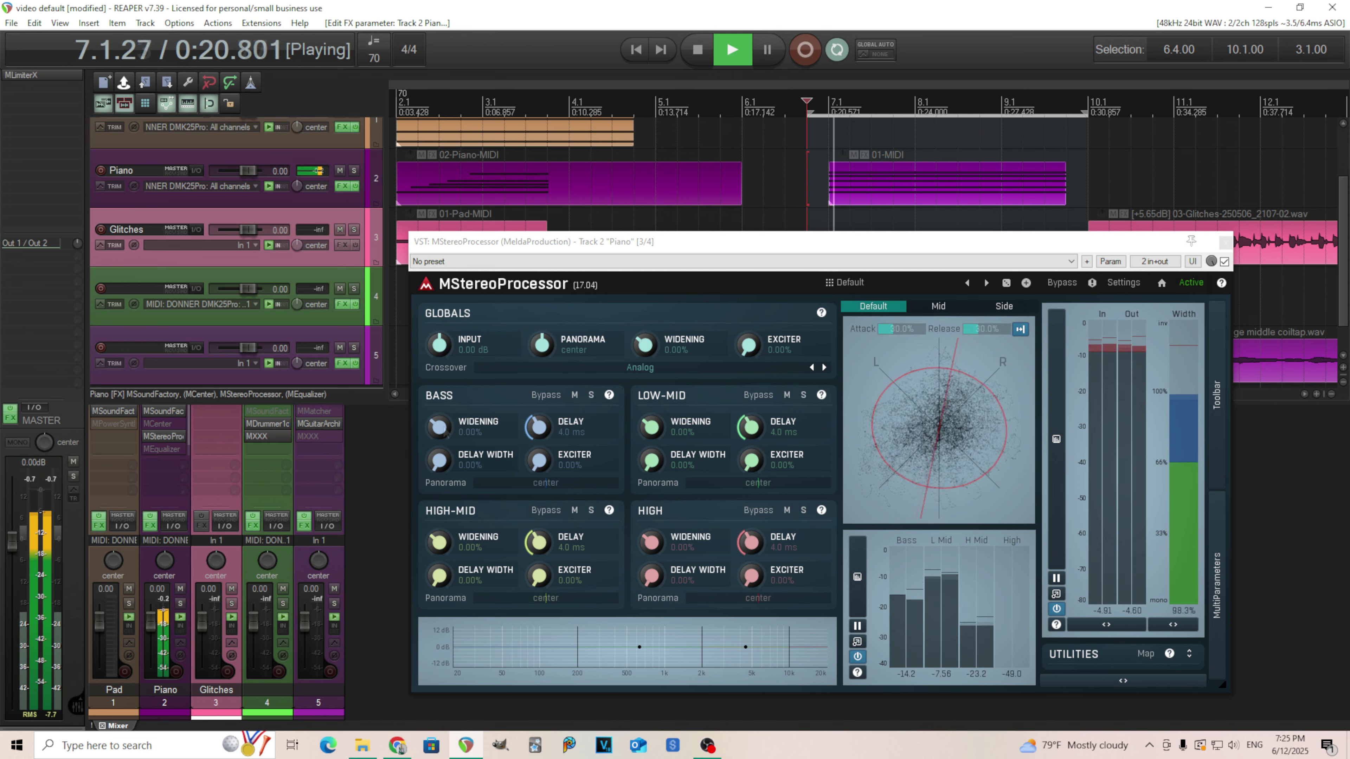
drag(439, 427, 439, 457)
drag(652, 427, 652, 457)
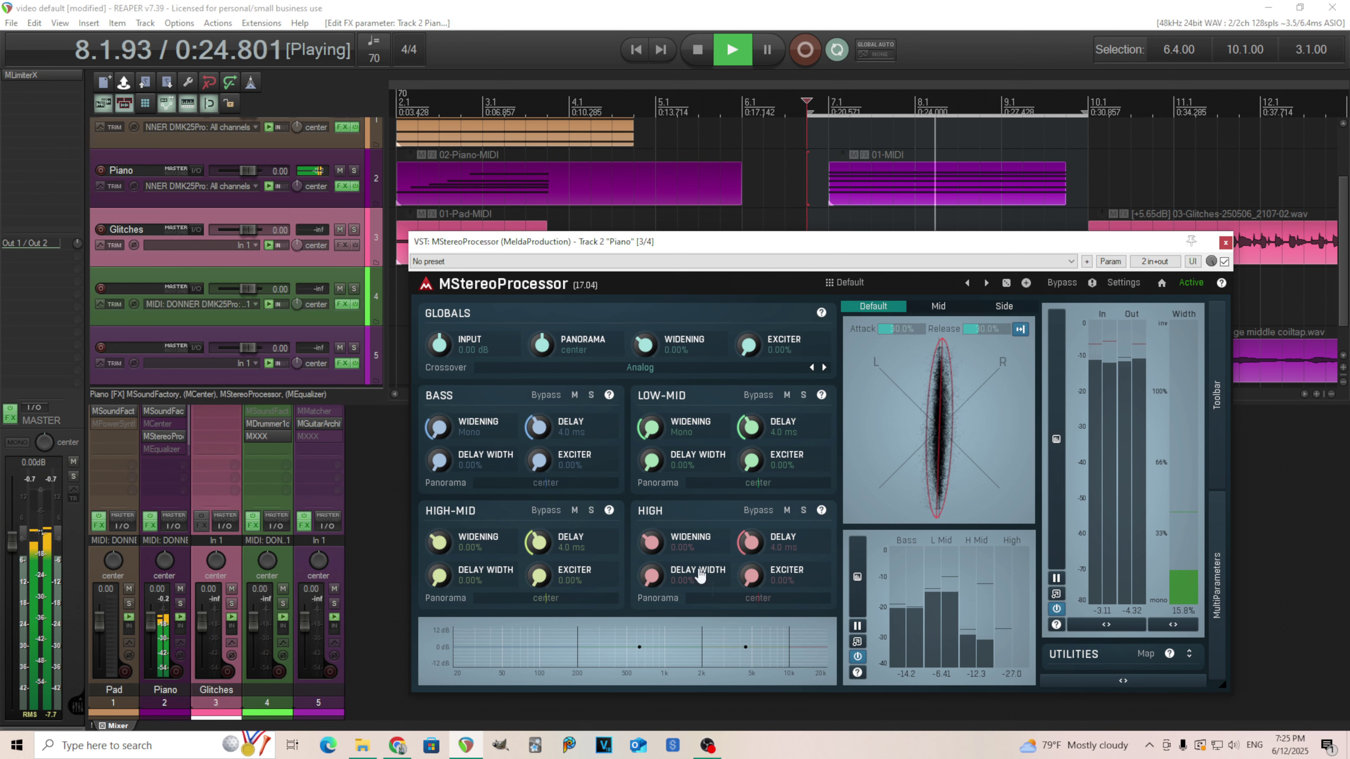
key(ctrl+z)
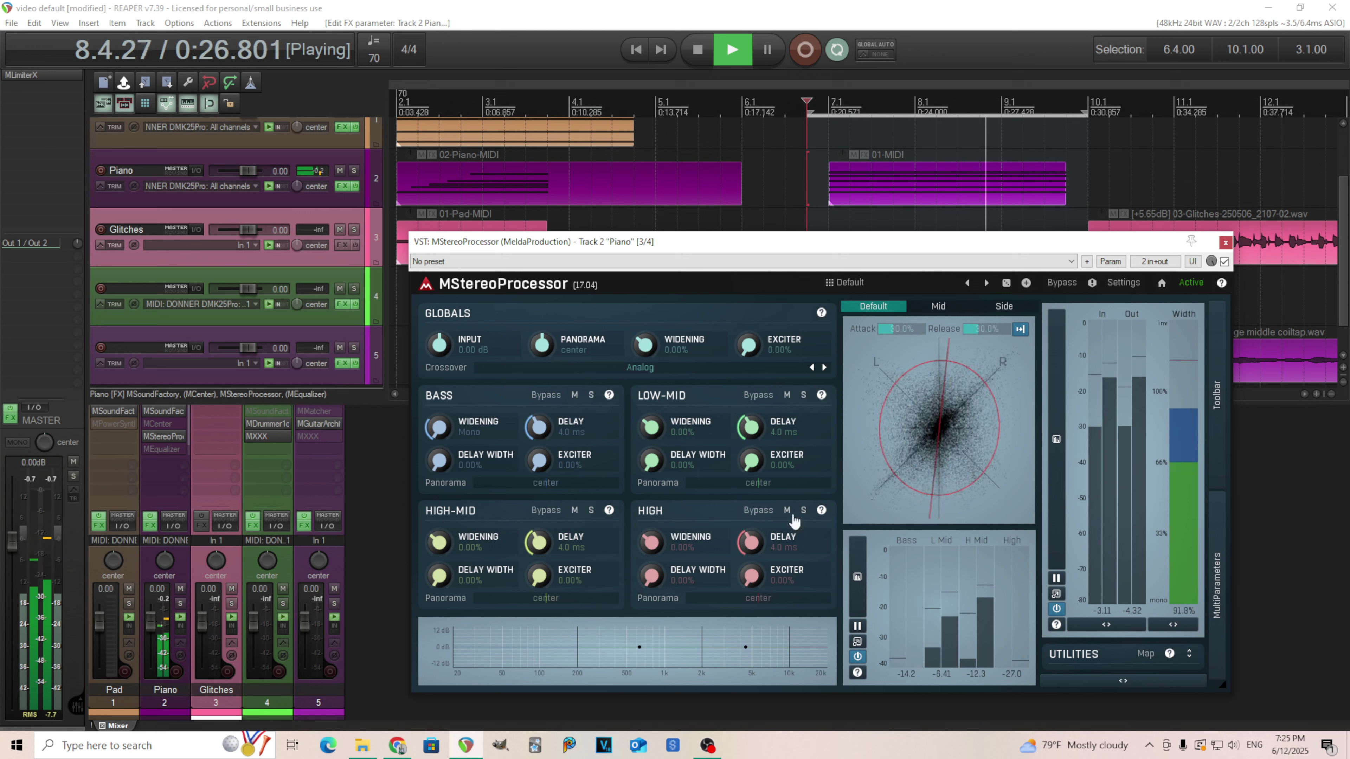
key(ctrl+shift+z)
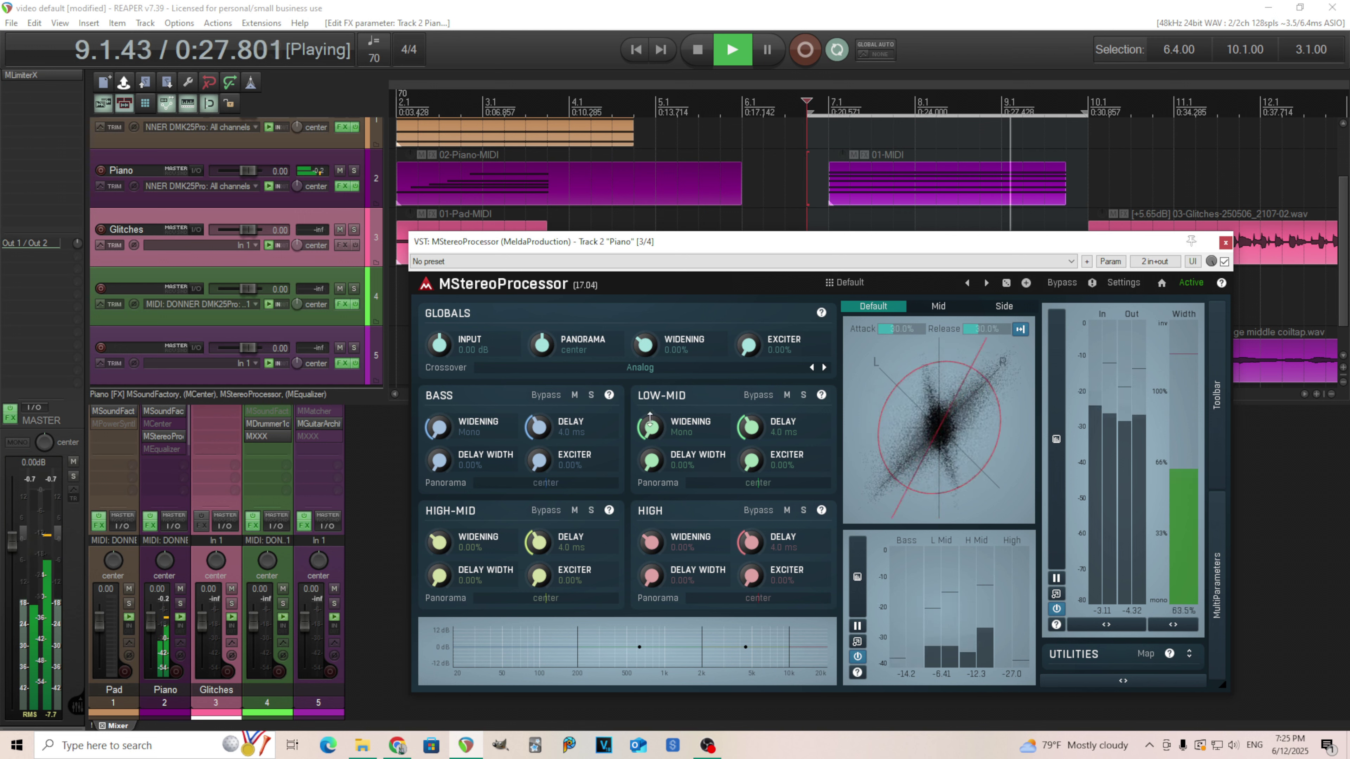
click(698, 50)
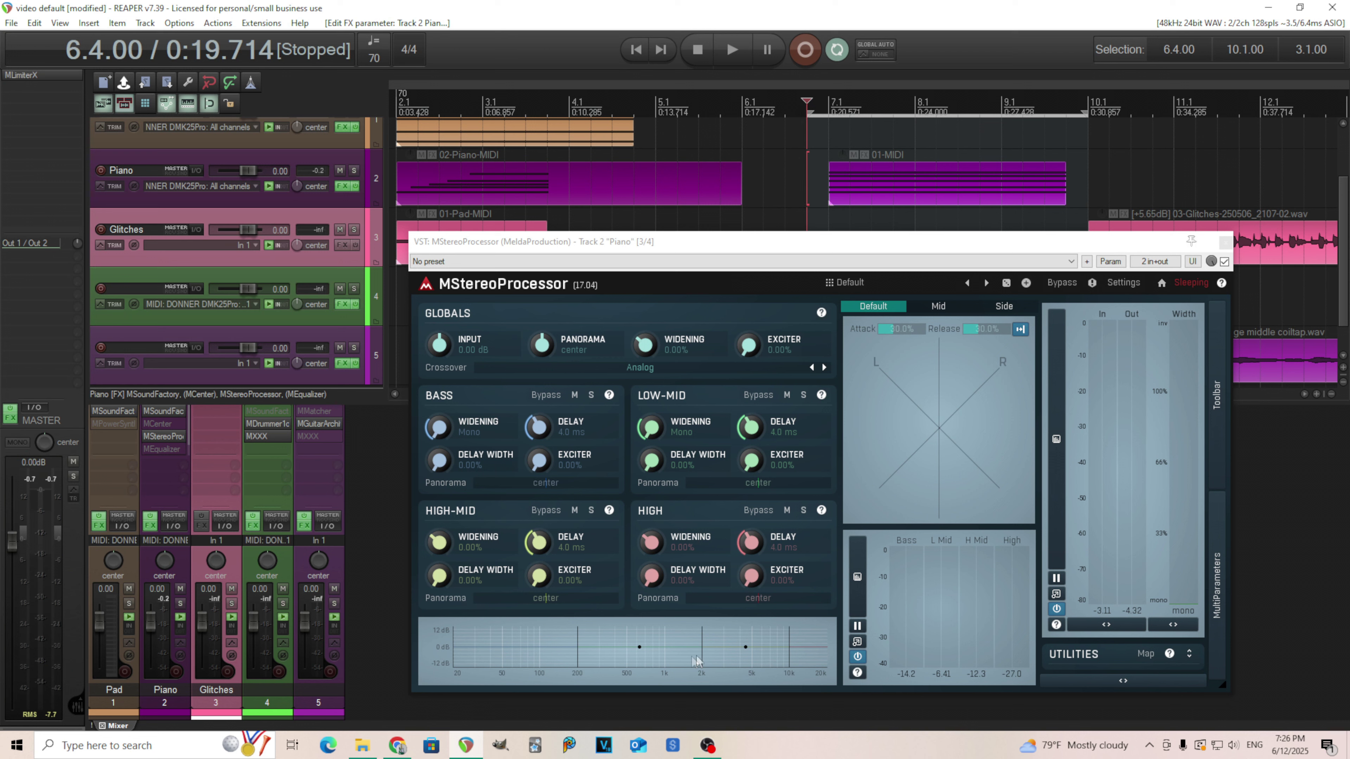
Step: Shift the crossover between High-Mid and High slightly lower, and try the High band's Widening before resetting it to 0%
drag(789, 652, 780, 653)
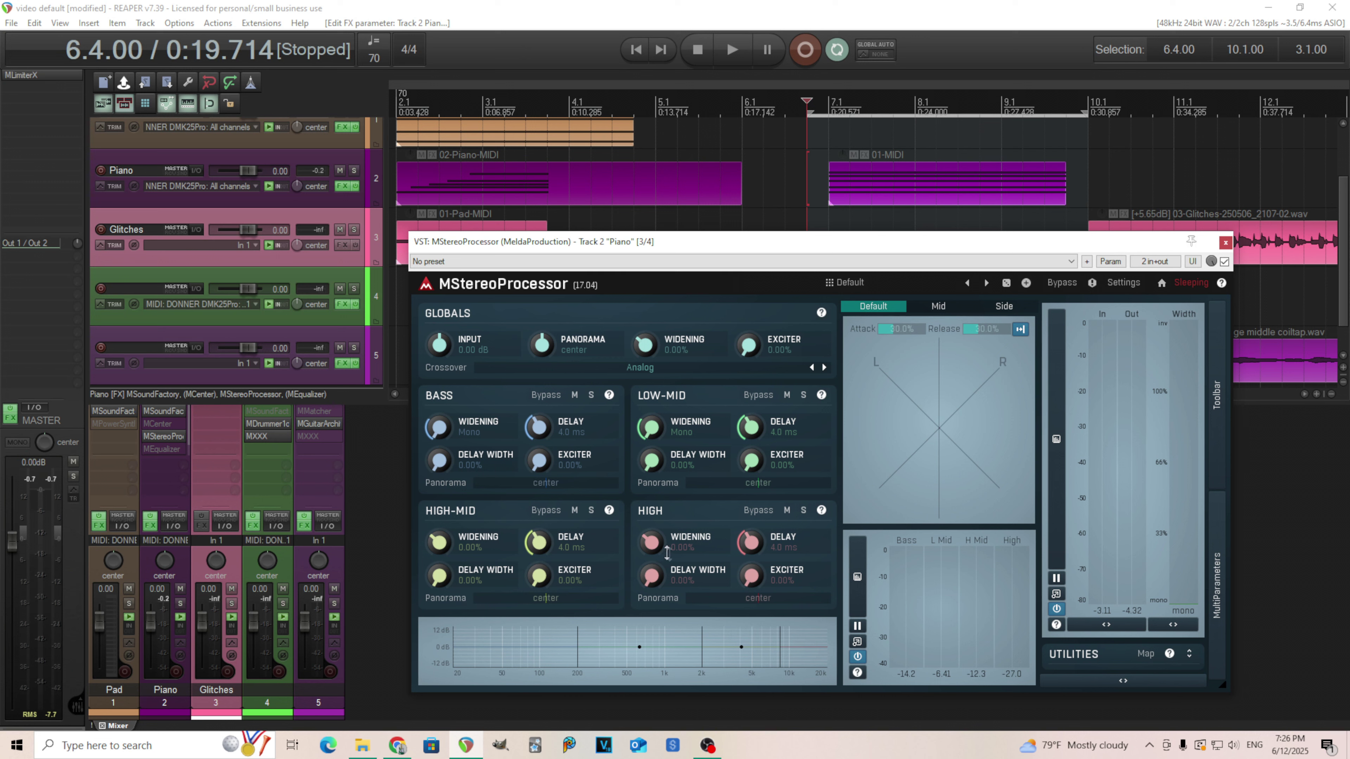
drag(648, 536, 653, 544)
double_click(651, 542)
Step: Review the available crossover types in MStereoProcessor's global settings
click(638, 368)
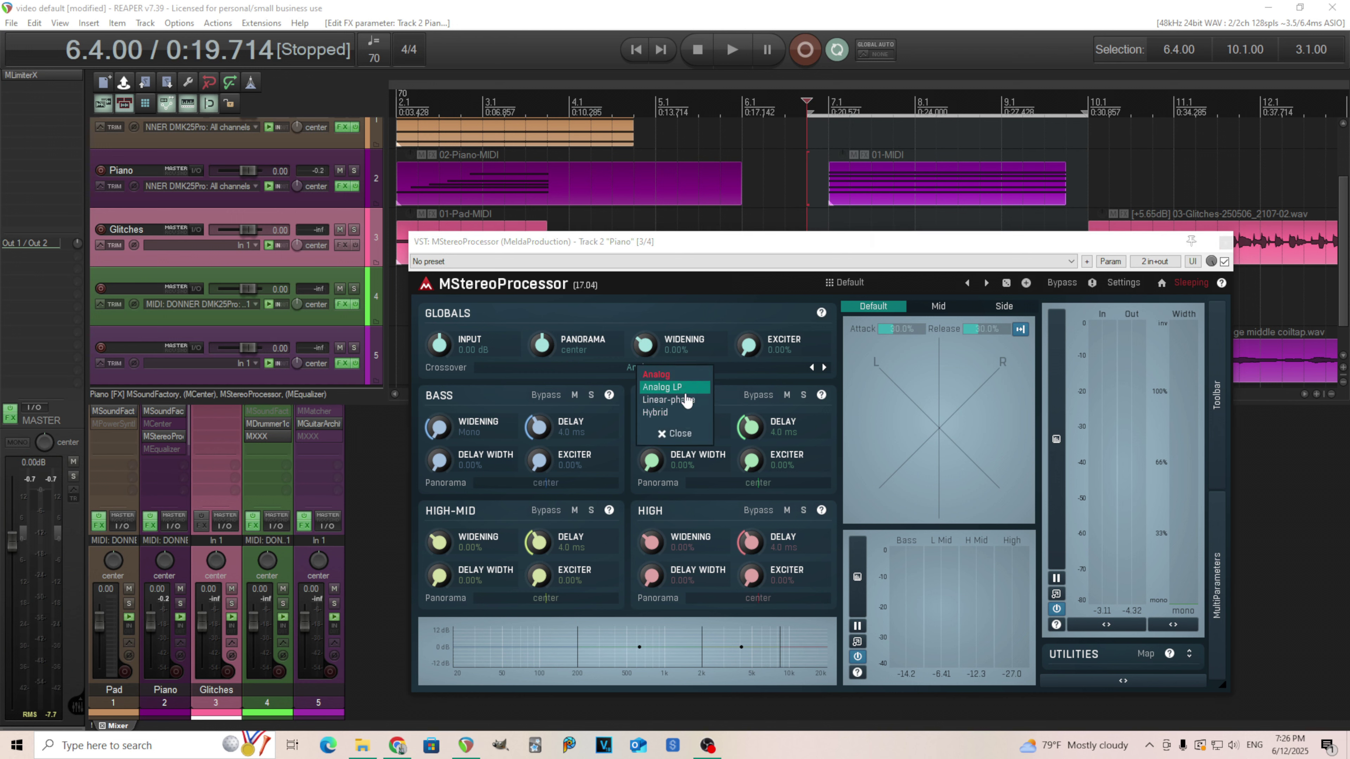
click(453, 367)
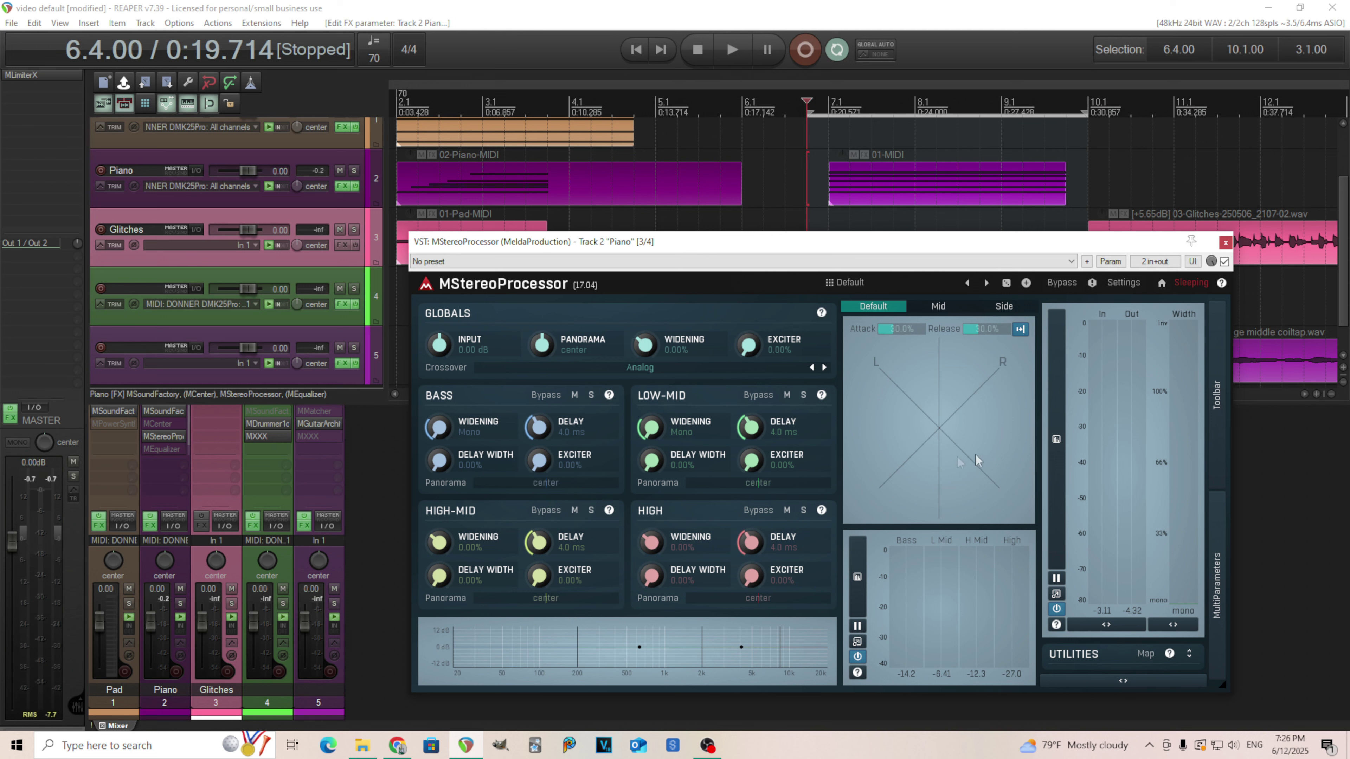
Step: During playback, try MStereoProcessor's Bass Widening at 0%, and set it back to Mono with the Low-Mid Widening at -74.8%
click(732, 50)
drag(513, 418, 513, 388)
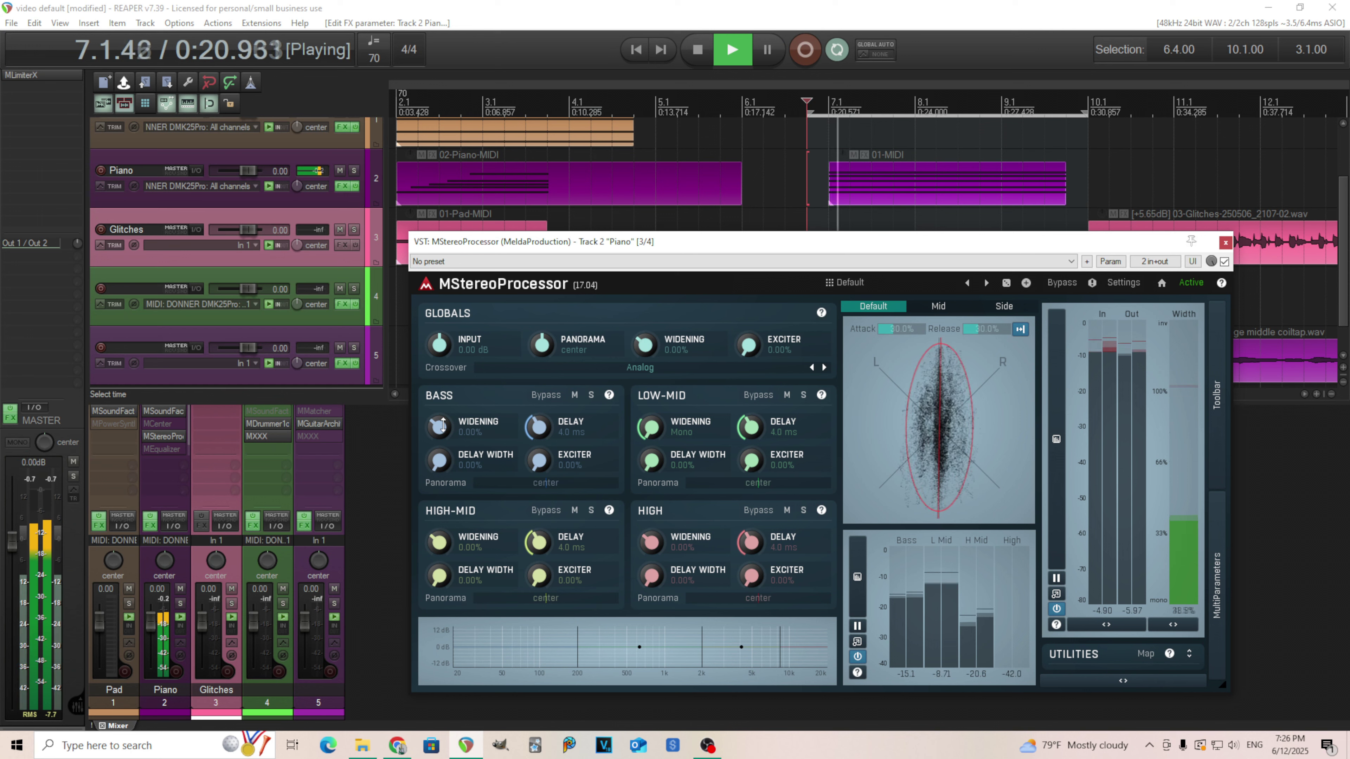
drag(438, 426, 438, 458)
mouse_move(651, 426)
mouse_down()
mouse_move(650, 398)
mouse_move(651, 442)
mouse_up()
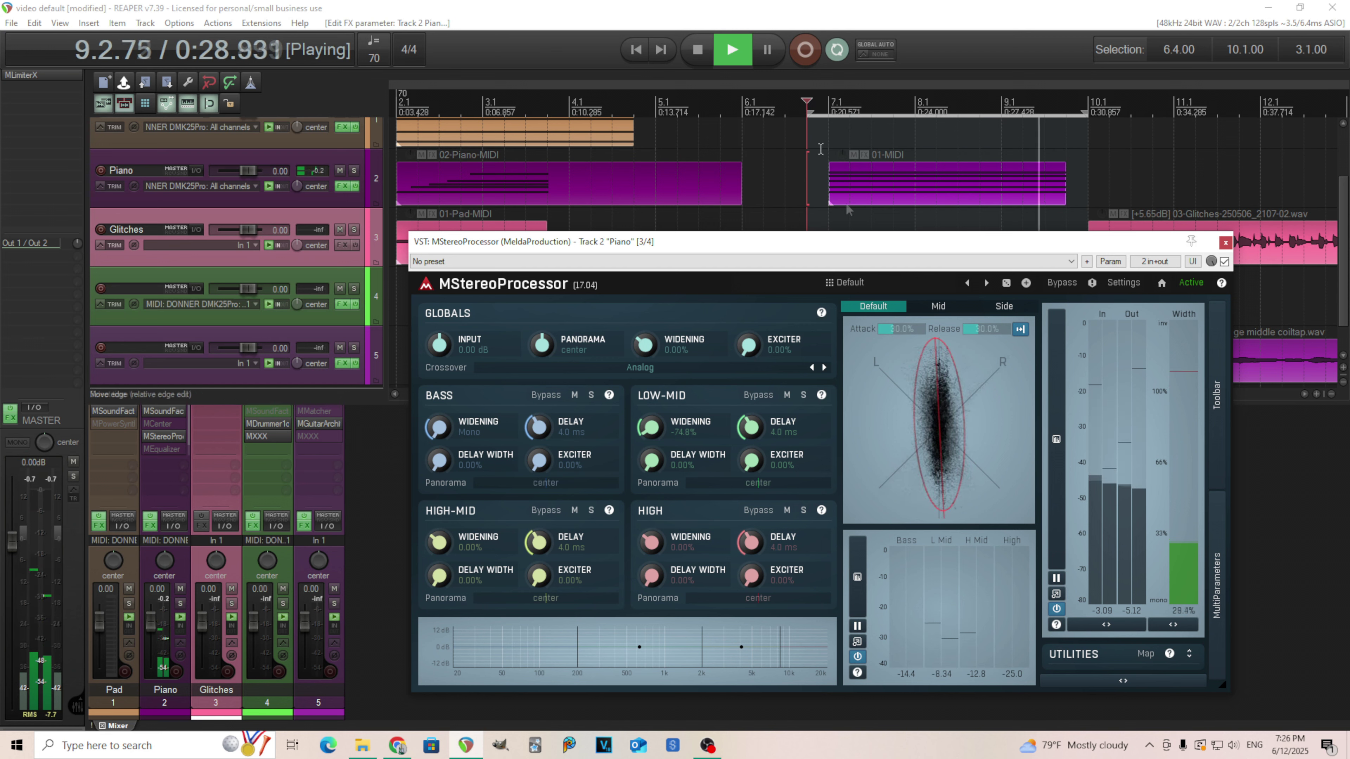
click(696, 50)
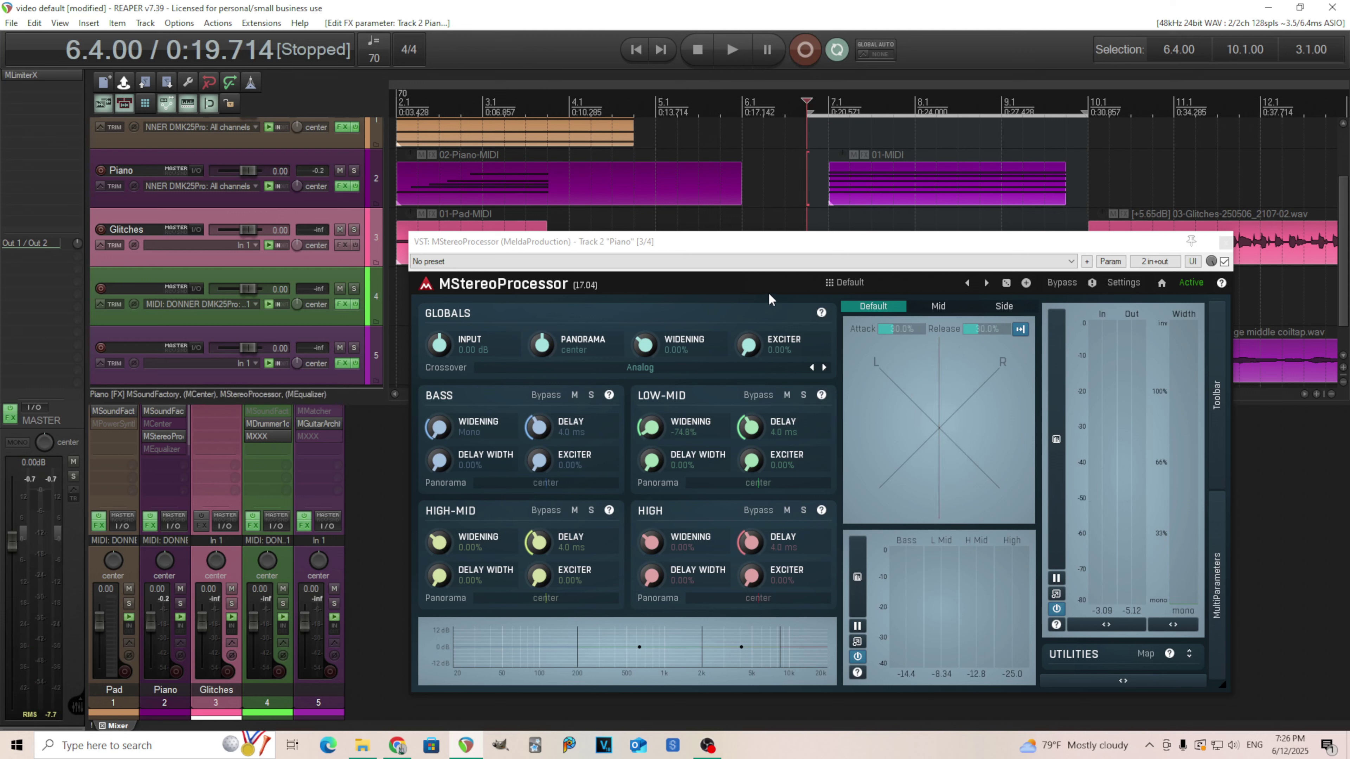
Step: Close and bypass MStereoProcessor on the Piano track, and enable MEqualizer with its window open
click(622, 242)
click(441, 429)
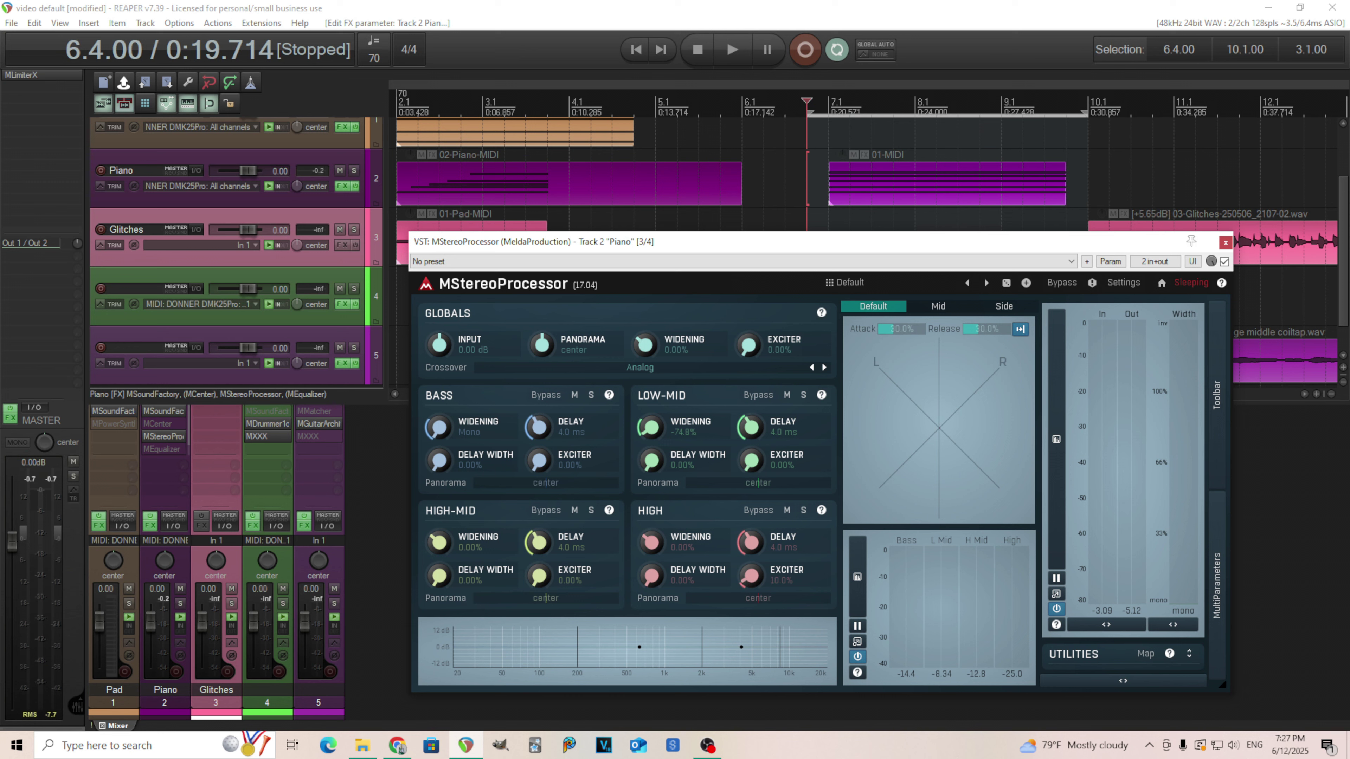
click(1226, 244)
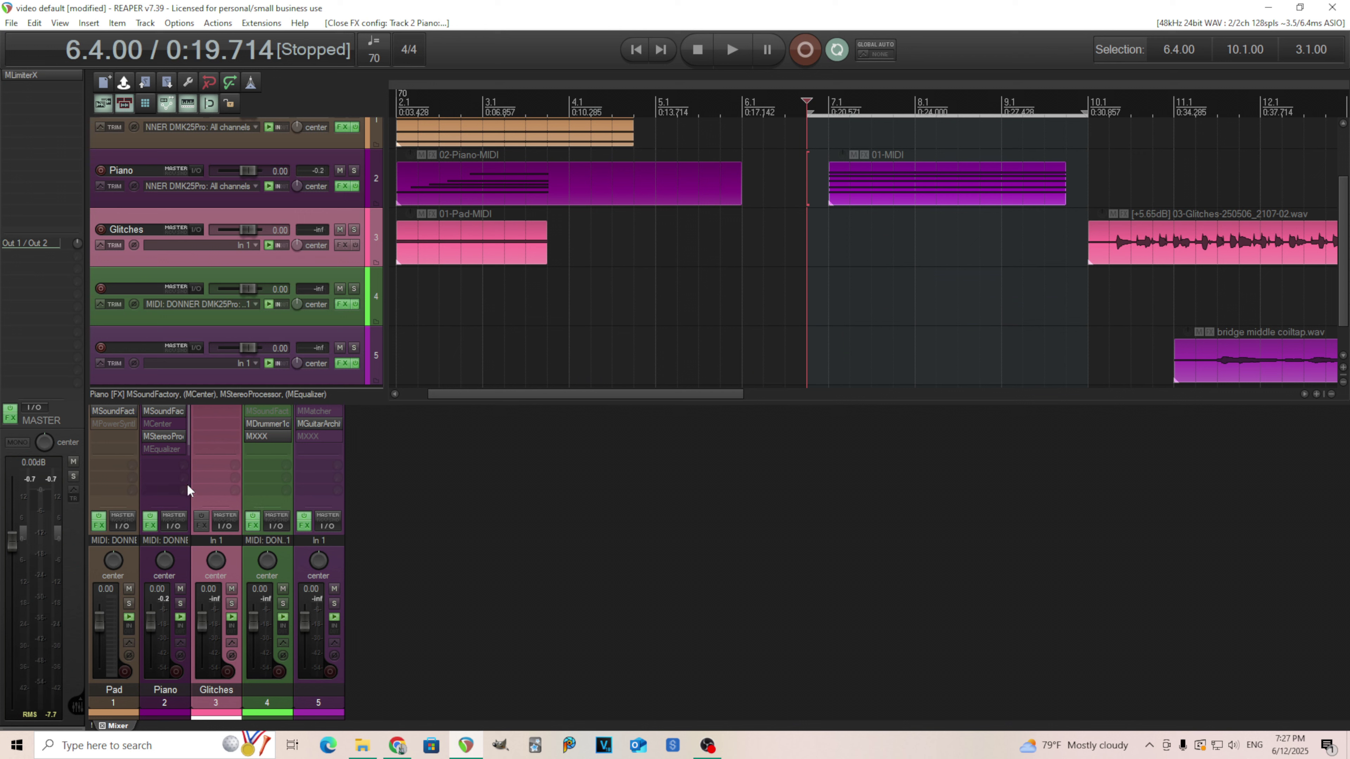
shift+click(158, 437)
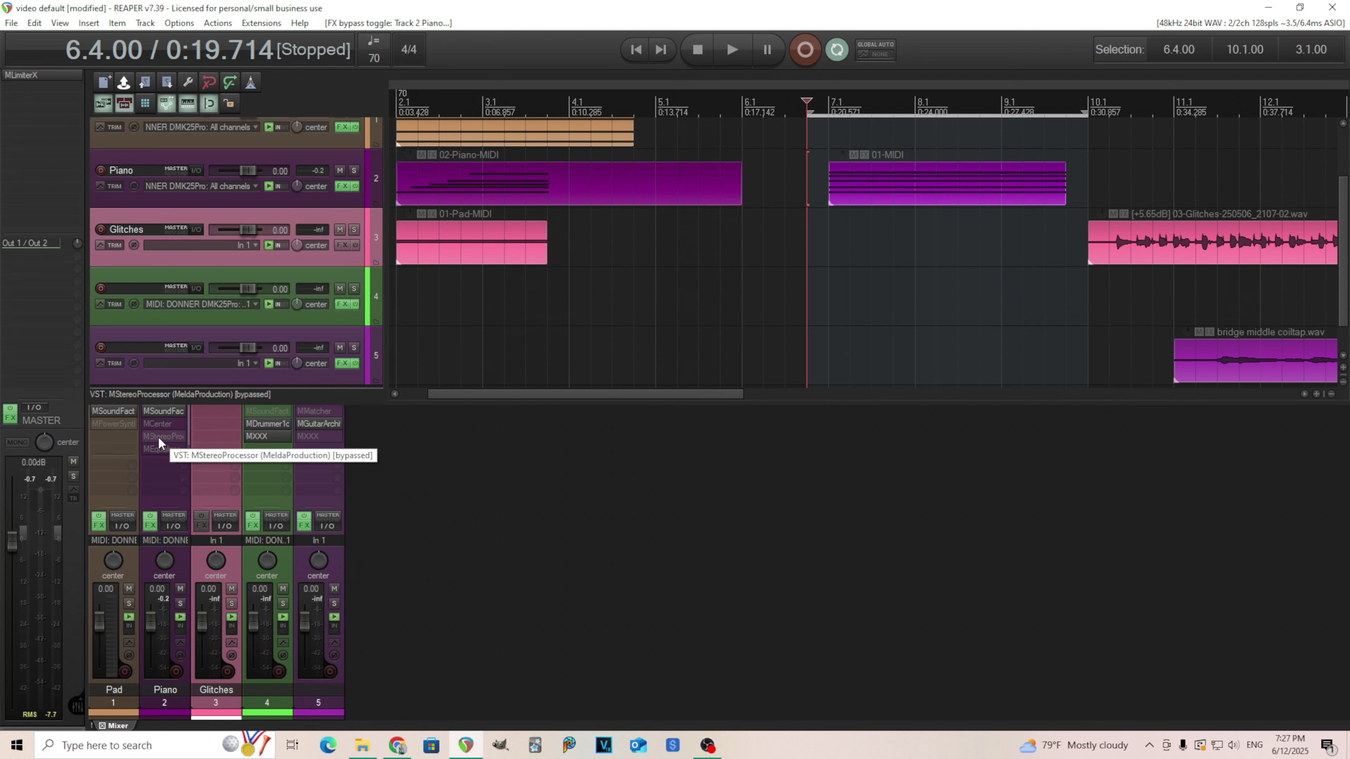
shift+click(161, 450)
click(161, 450)
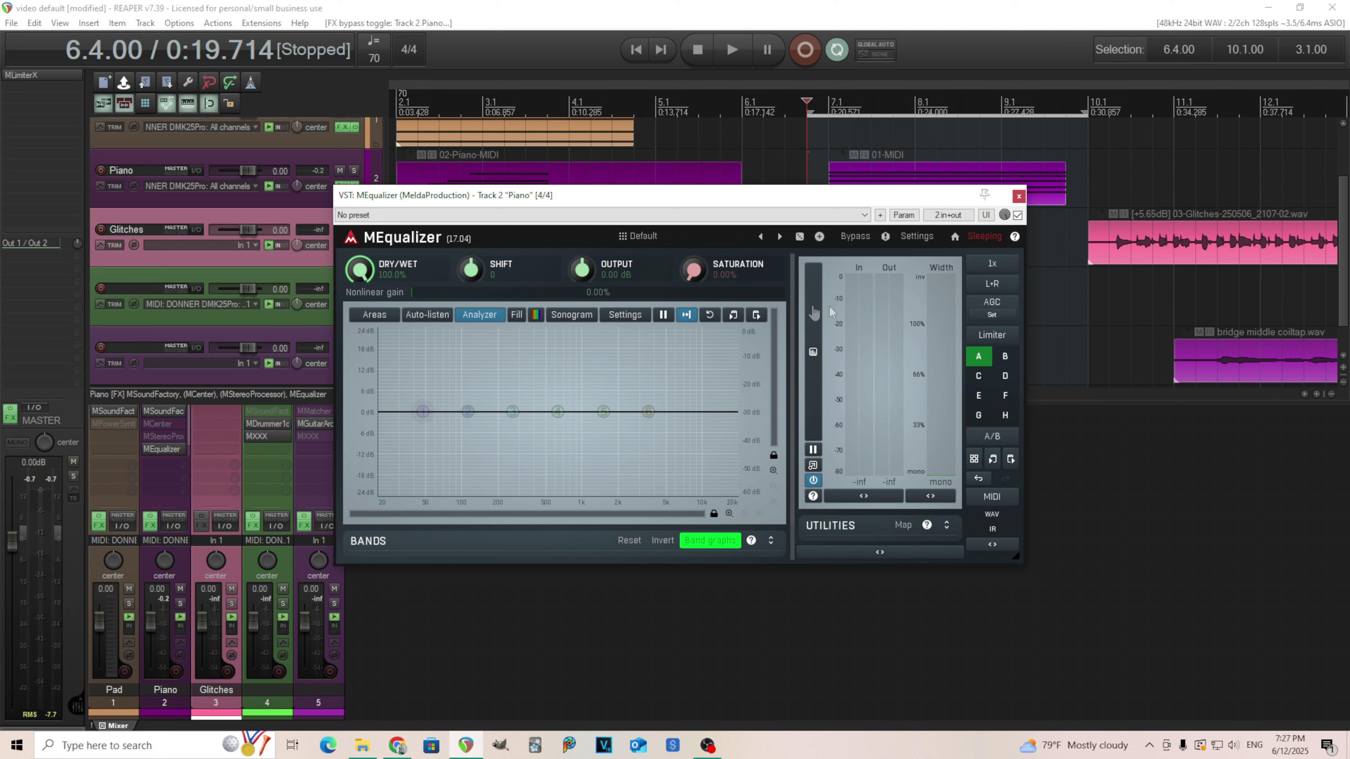
drag(744, 195, 829, 228)
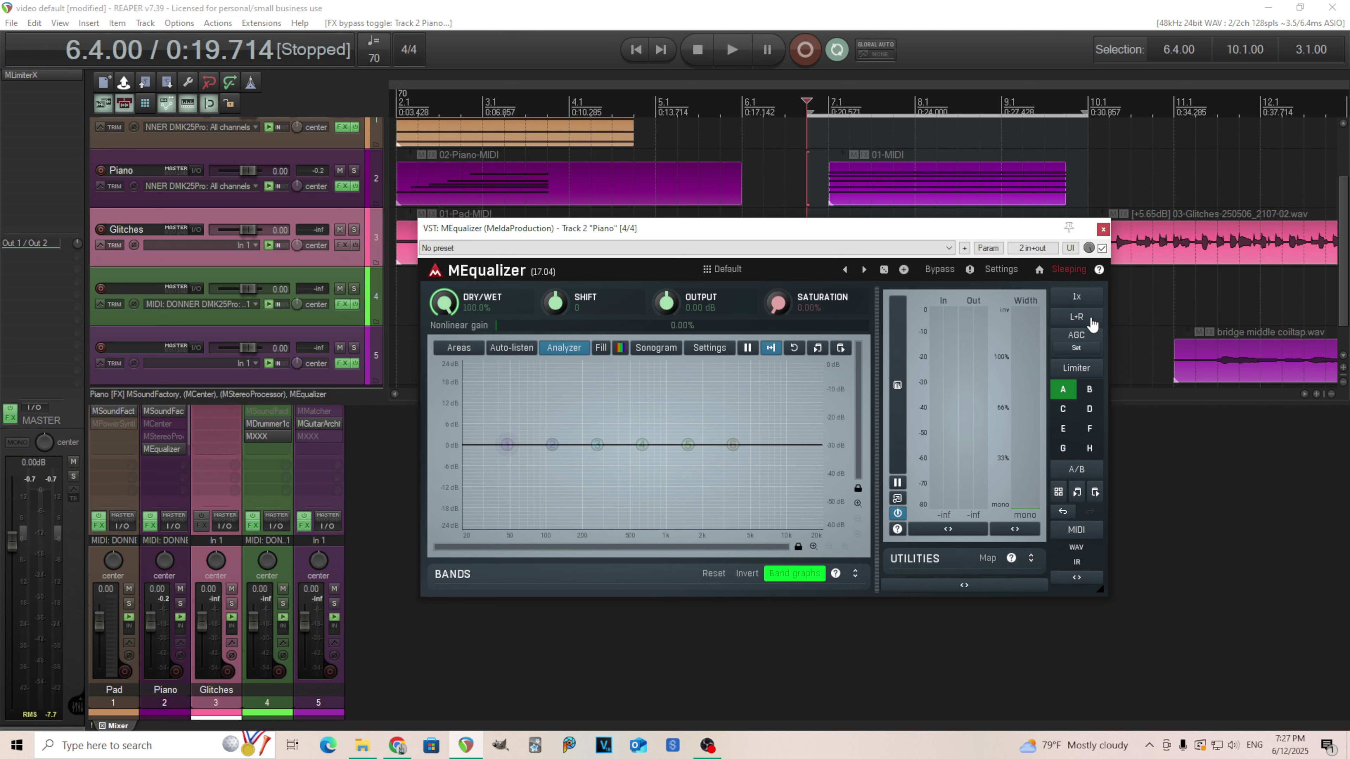
Step: Switch MEqualizer's channel mode to Mid + Side
click(1079, 320)
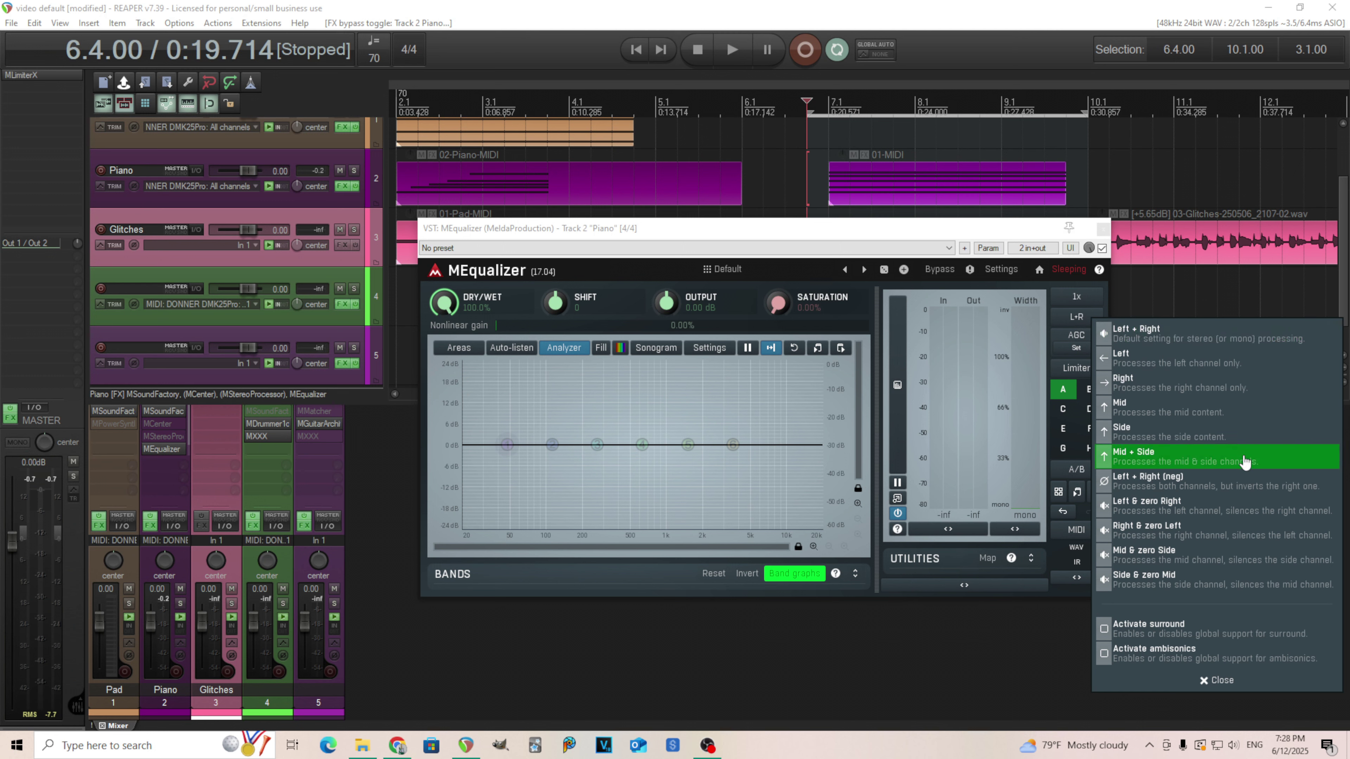
click(1187, 458)
drag(881, 232, 962, 255)
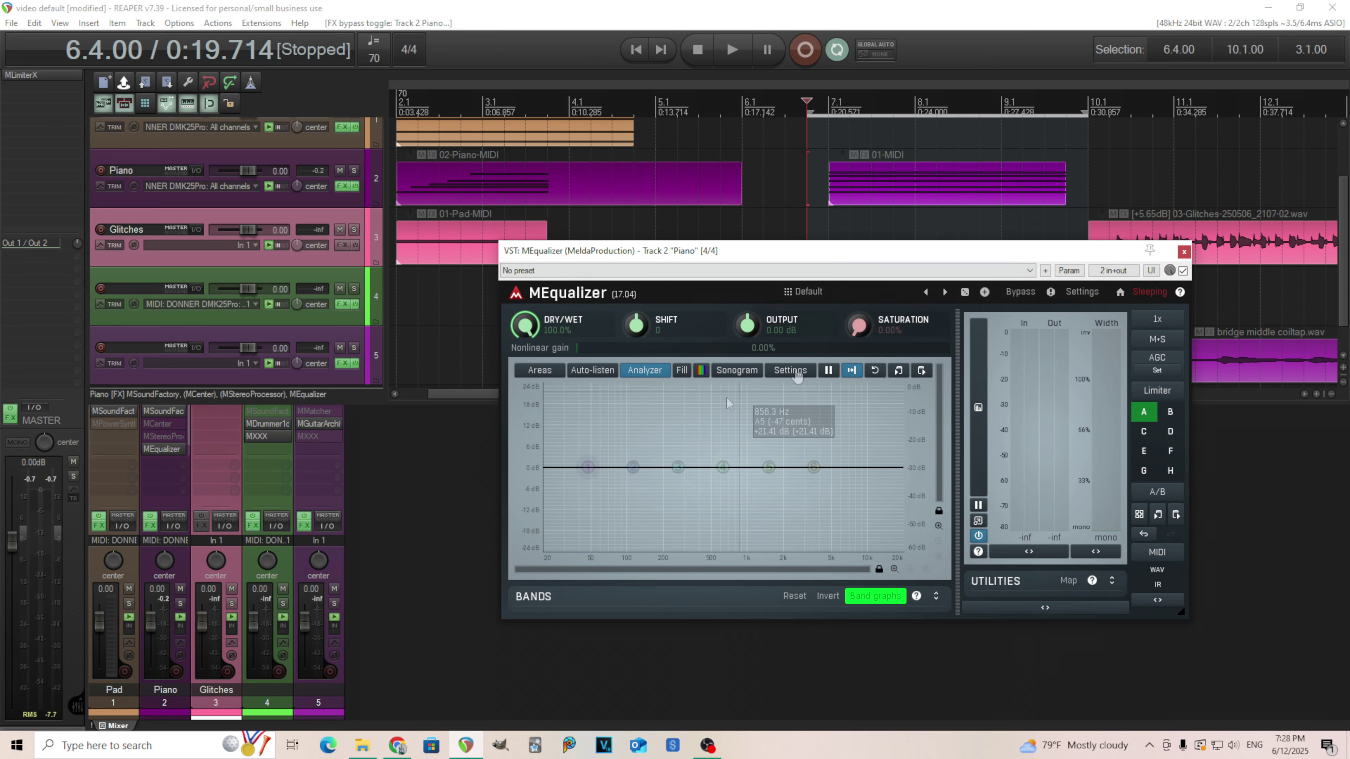
Step: Enable MEqualizer's band 1 for the Side channel only and place it at about 50 Hz
click(589, 468)
double_click(589, 468)
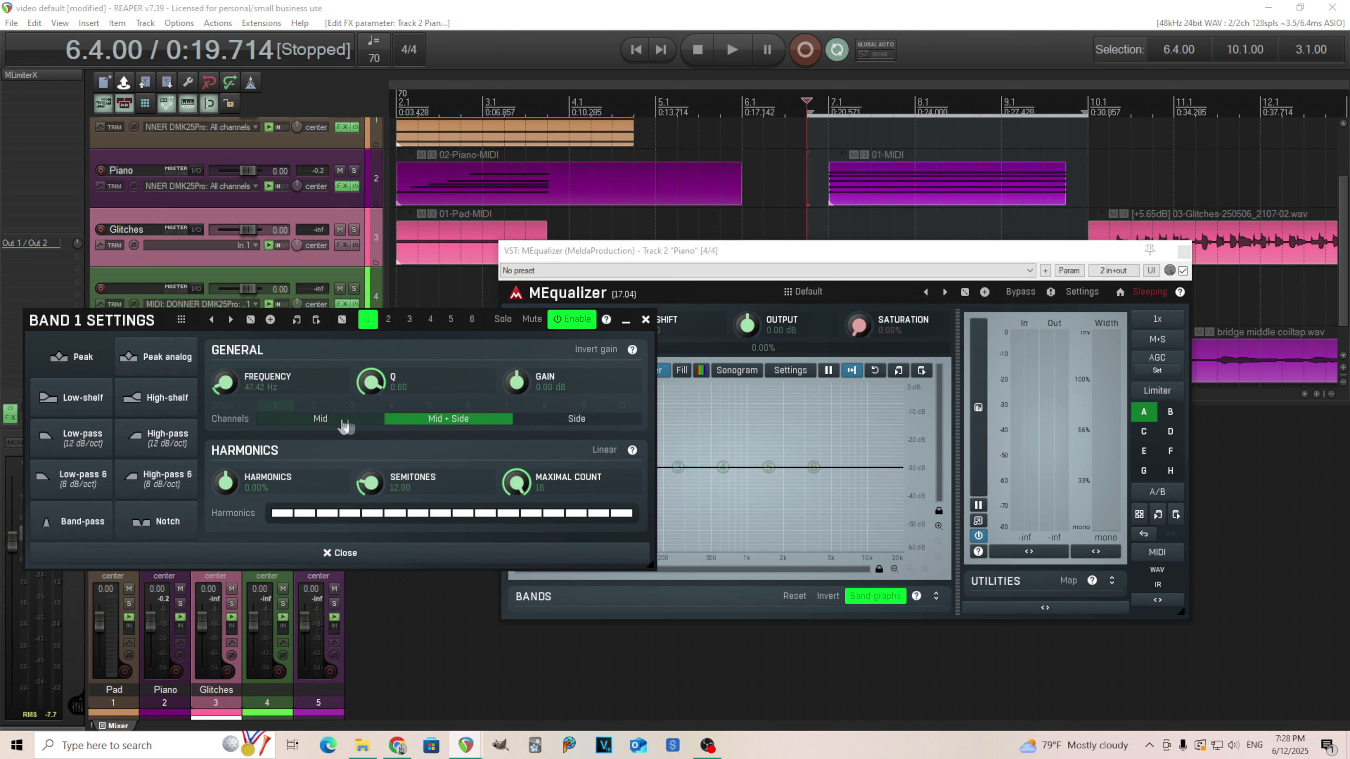
click(549, 424)
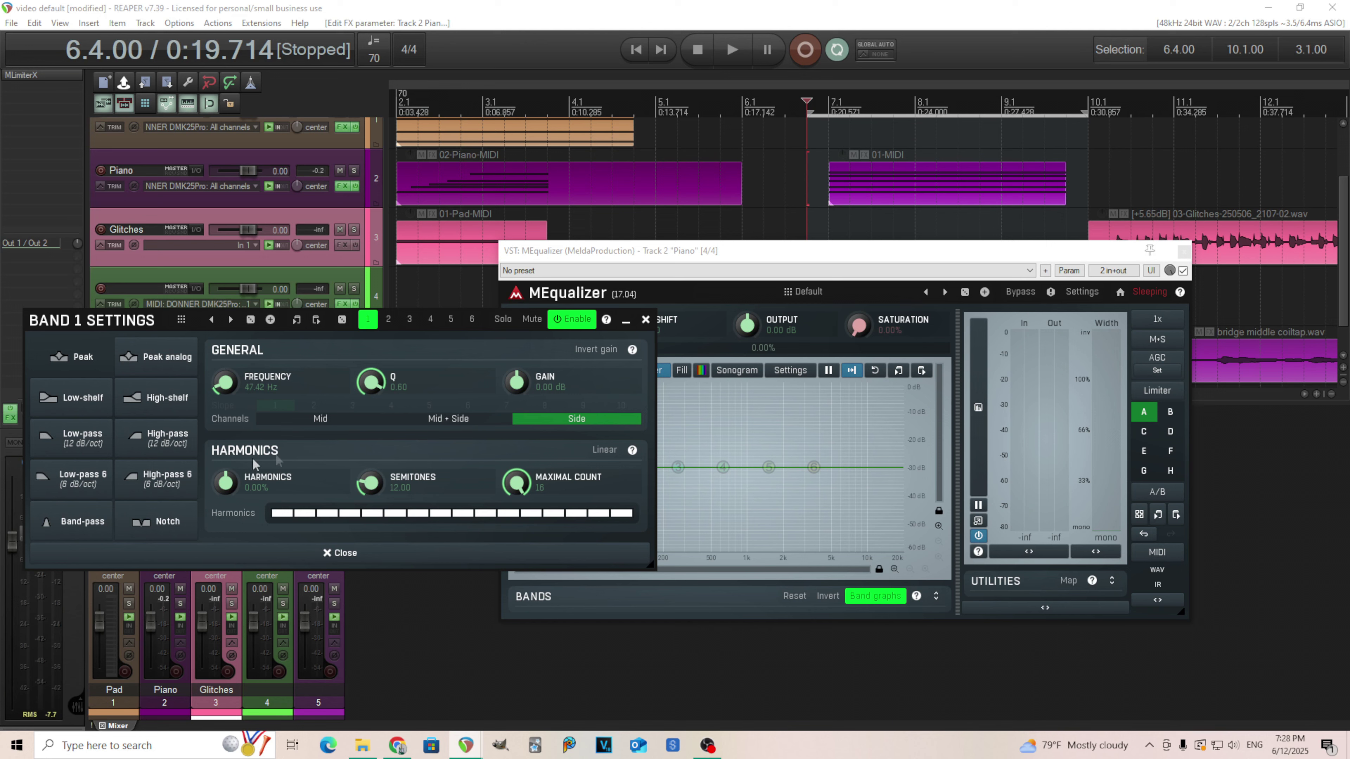
click(645, 319)
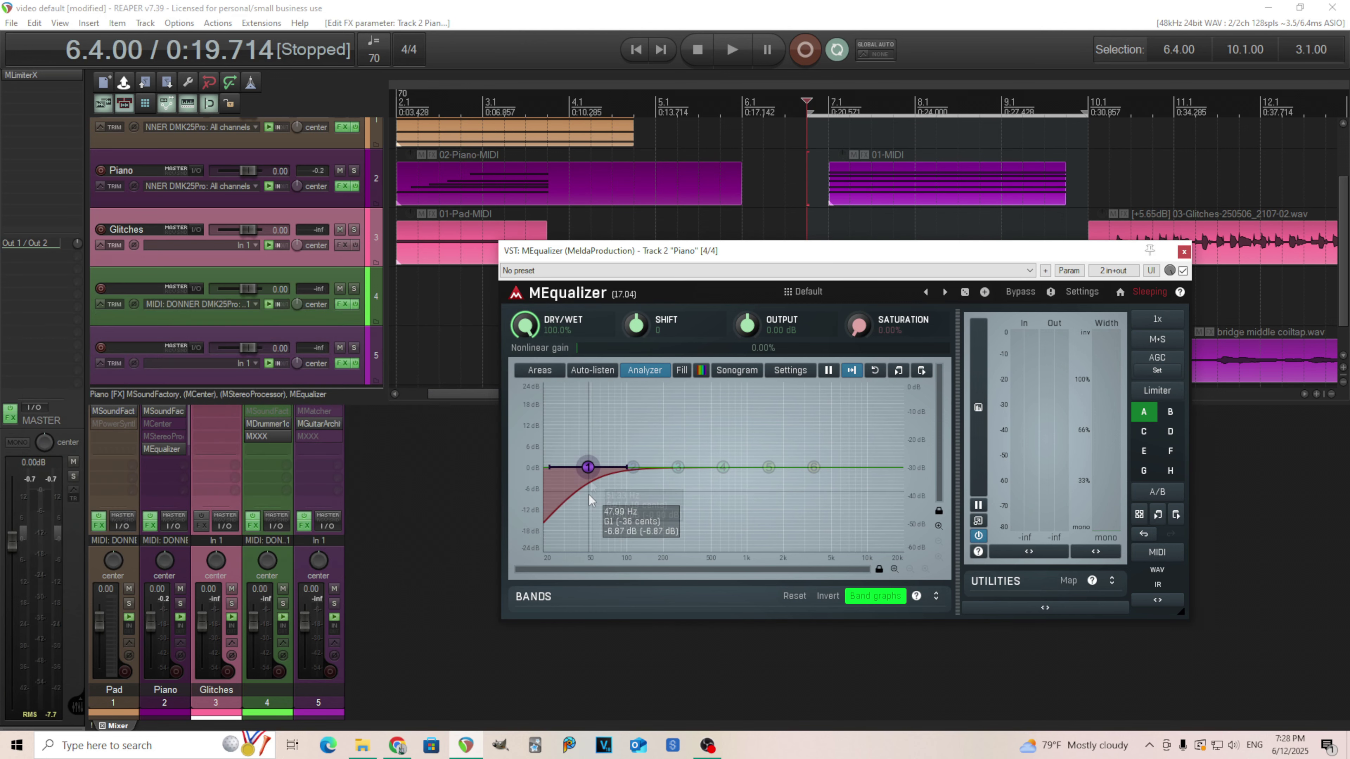
mouse_move(588, 467)
mouse_down()
mouse_move(612, 467)
mouse_move(591, 469)
mouse_up()
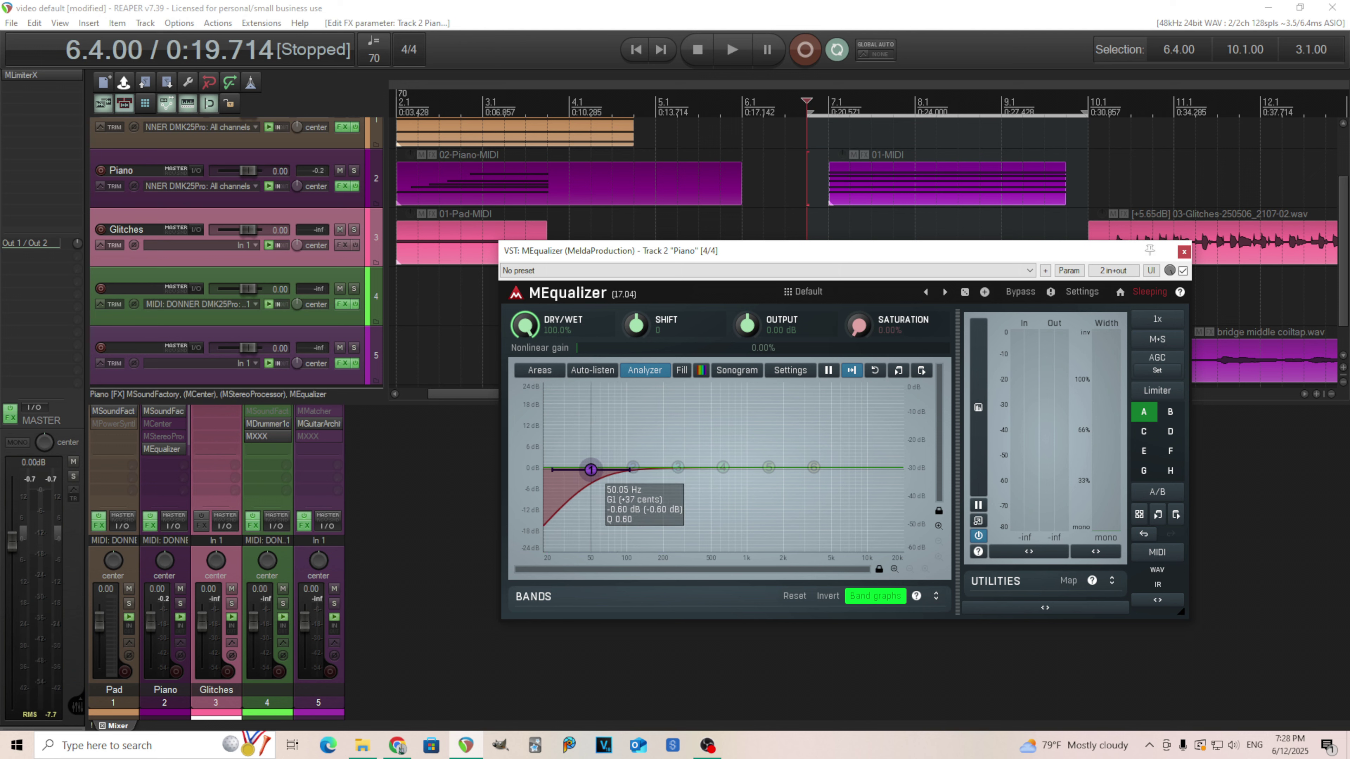
Step: Sweep band 1's frequency up and down during playback, leaving it at about 62 Hz
key(space)
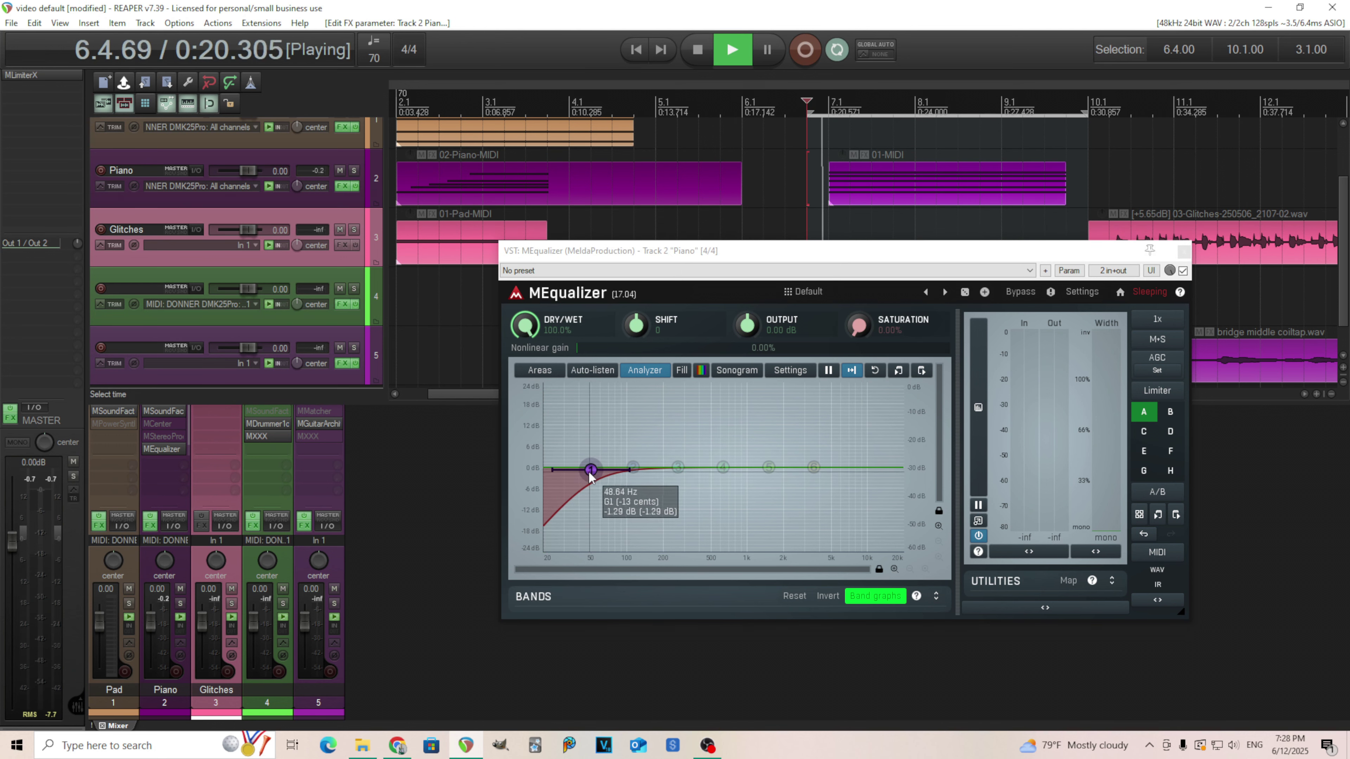
drag(590, 470, 703, 468)
drag(792, 469, 602, 471)
key(space)
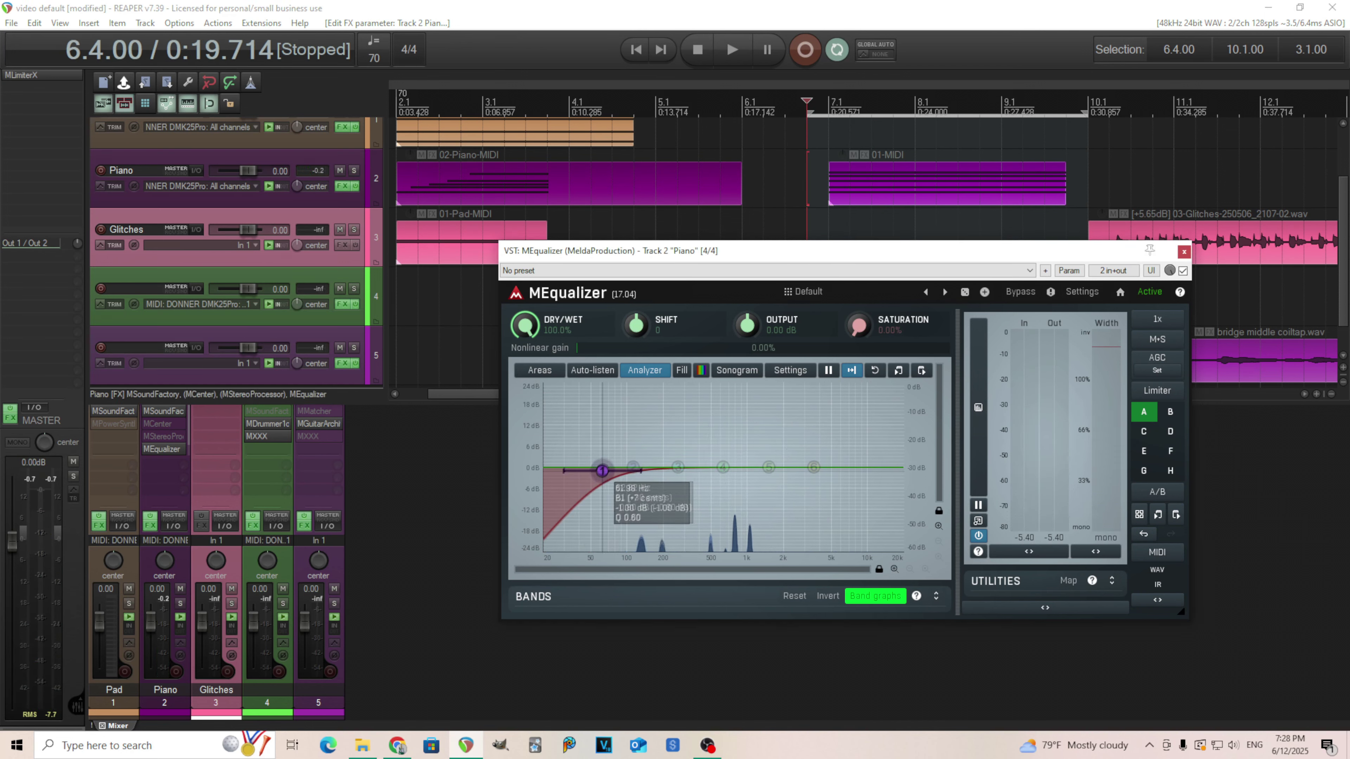
Step: Enable band 4 for the Side channel only and cut it by about 17.5 dB at 624 Hz during playback
double_click(724, 467)
click(580, 421)
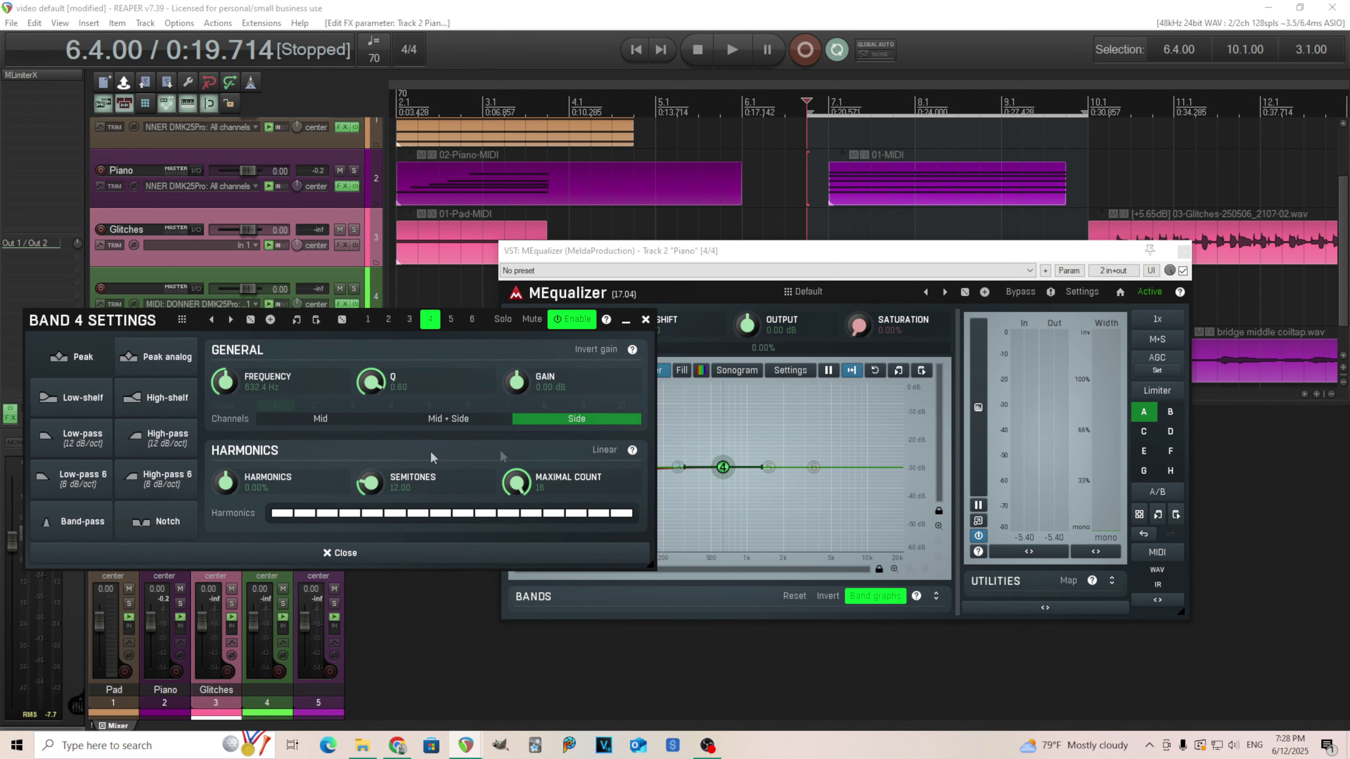
click(532, 553)
key(space)
drag(723, 468, 723, 529)
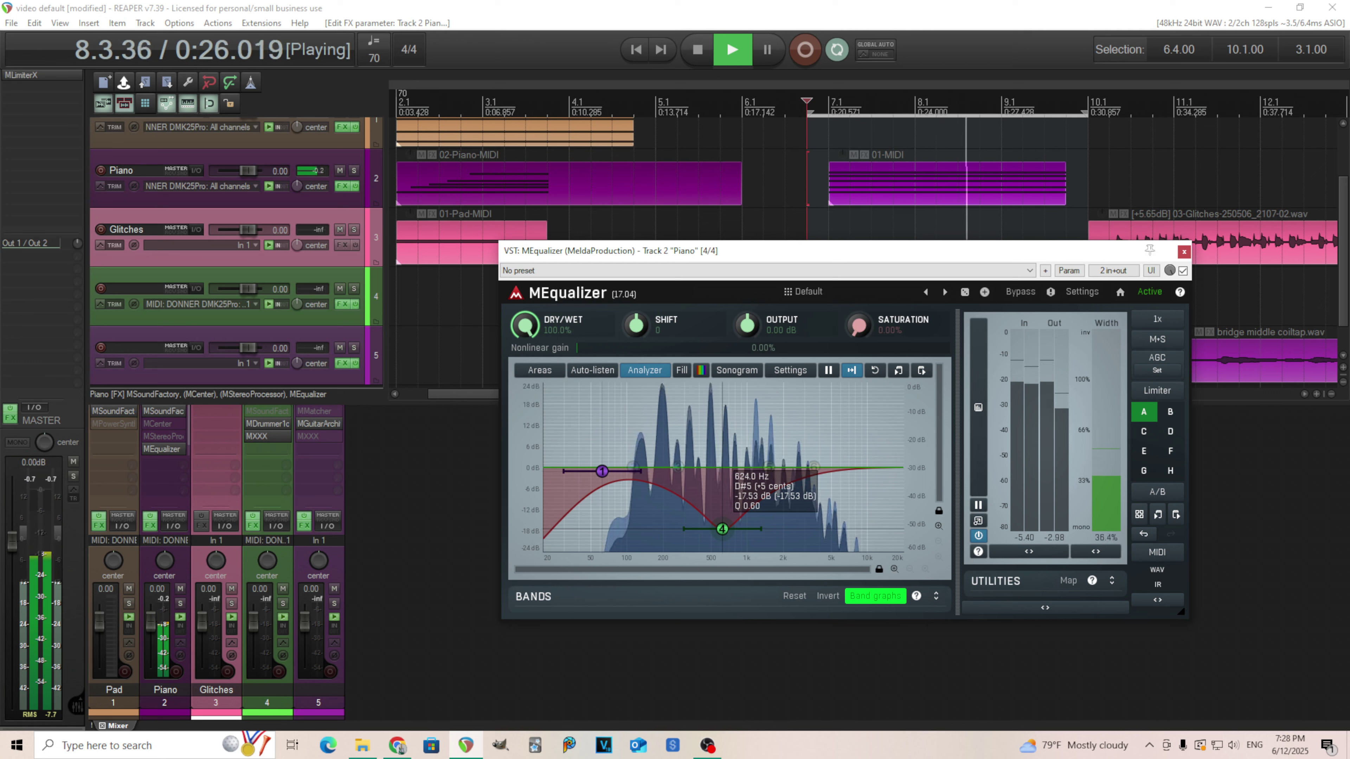
Step: Stop playback, disable band 4, and lower band 1 to about 45 Hz before disabling it too
click(698, 50)
double_click(723, 529)
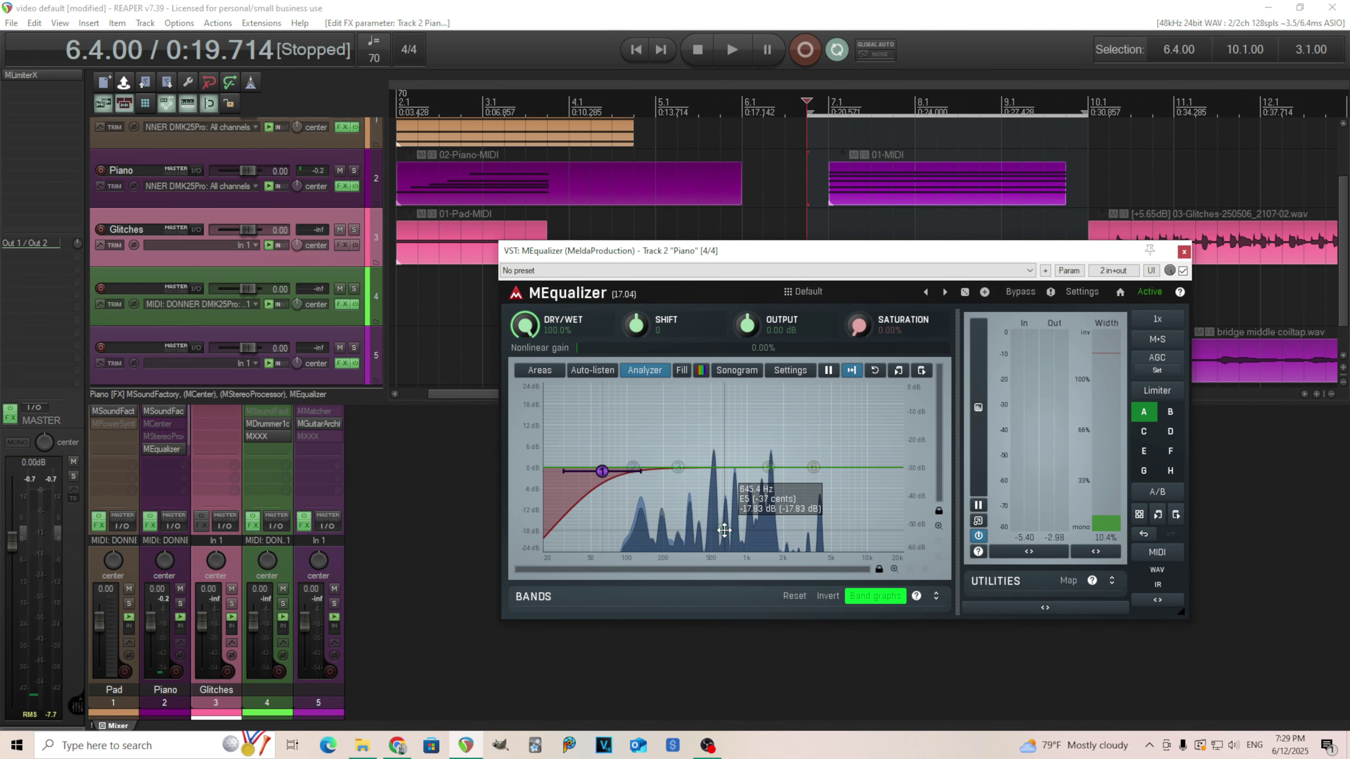
drag(598, 476, 585, 468)
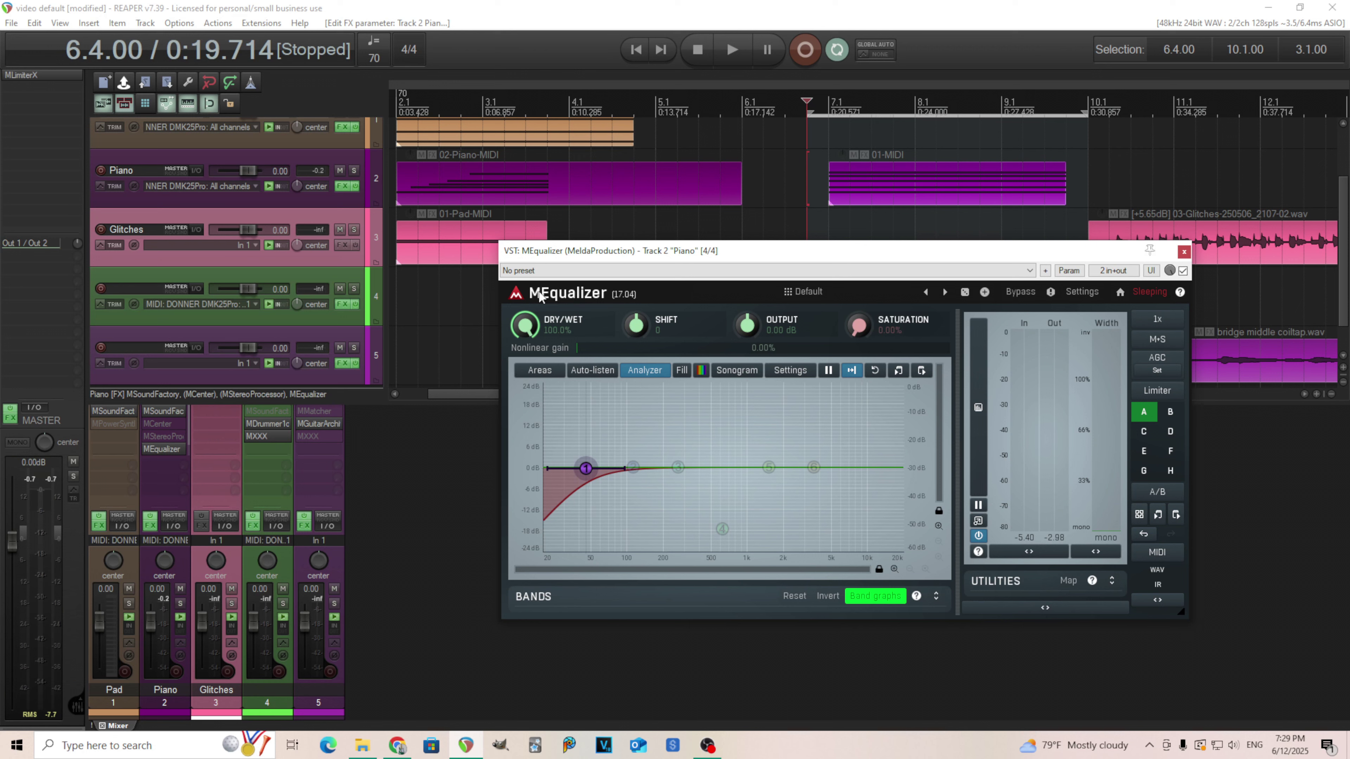
drag(586, 468, 588, 469)
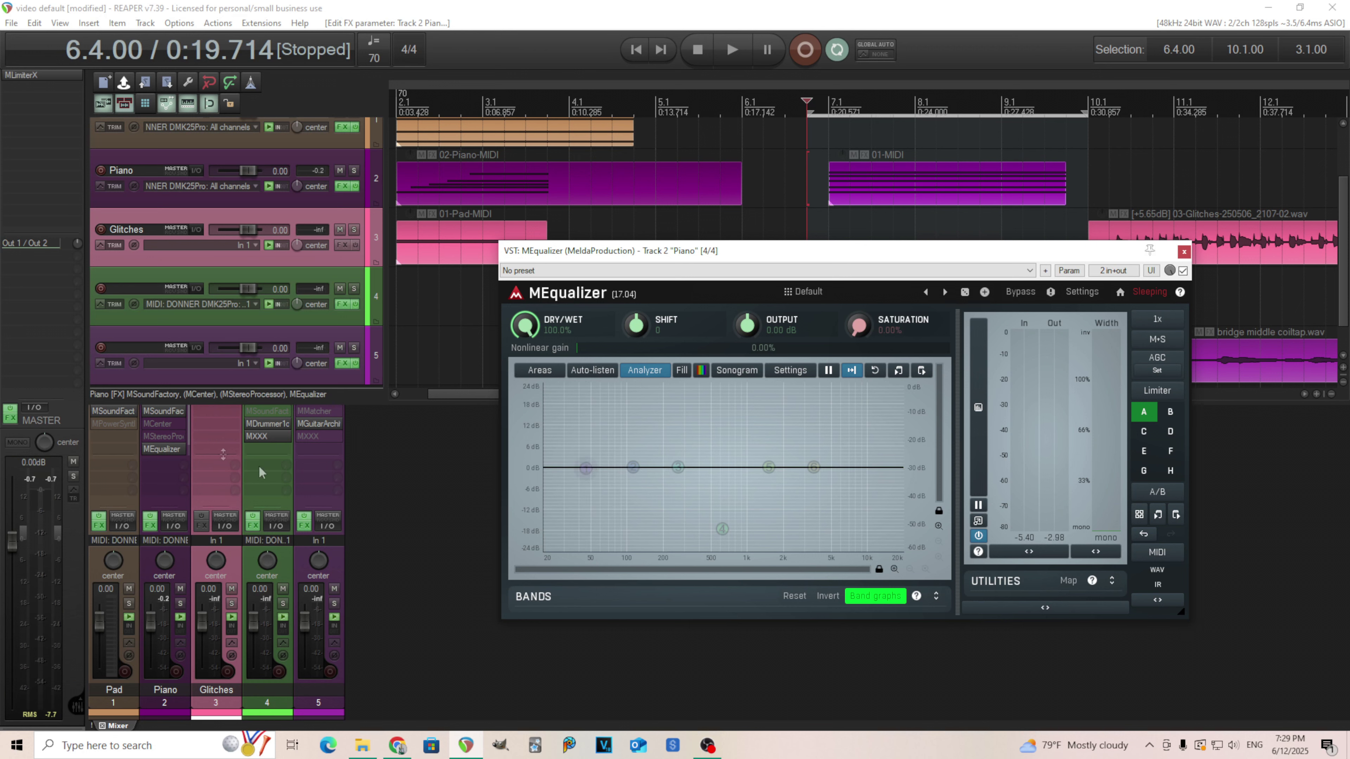
Step: Open the Piano track's MCenter and try its Center / Sides amount at -40%
click(163, 426)
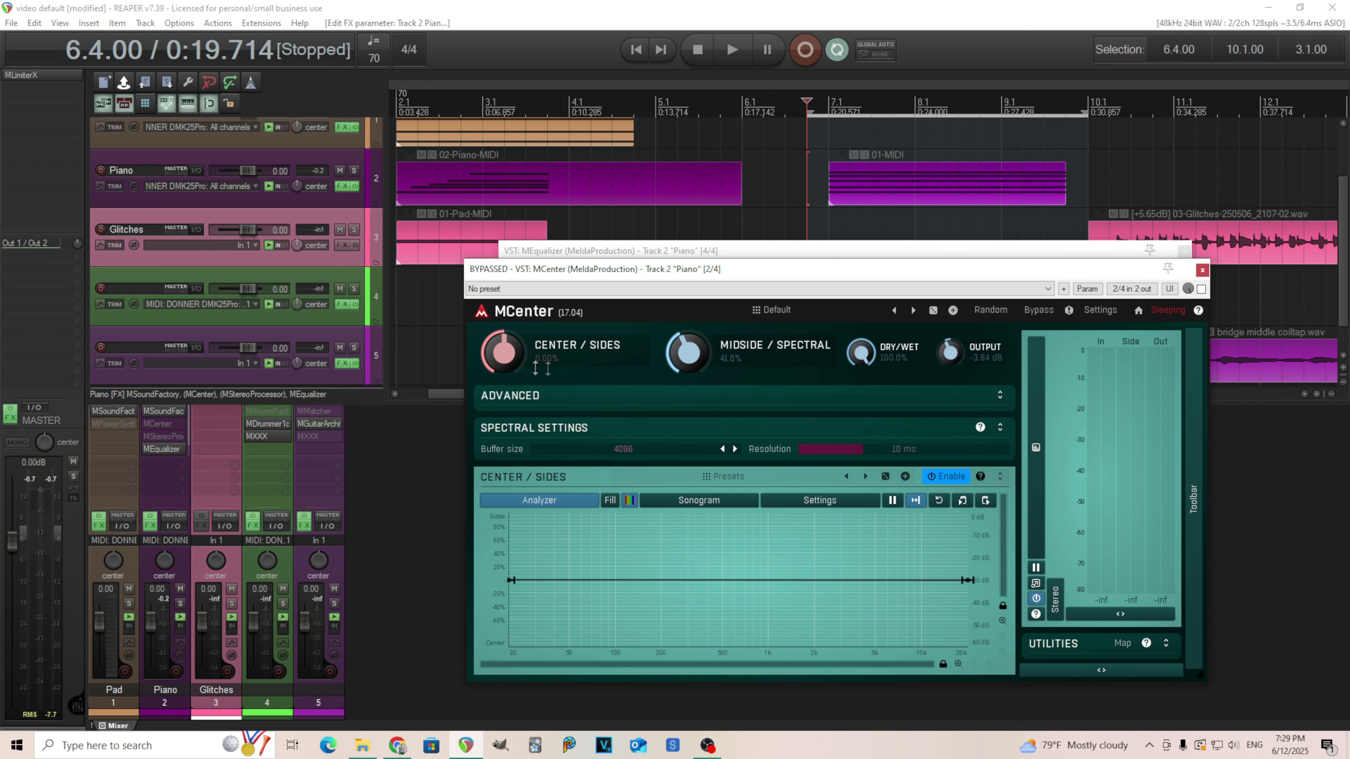
mouse_move(502, 351)
mouse_down()
mouse_move(502, 394)
mouse_move(503, 340)
mouse_up()
drag(502, 351, 503, 357)
Step: Return to MEqualizer, re-enable band 1, and raise its frequency slightly
click(643, 252)
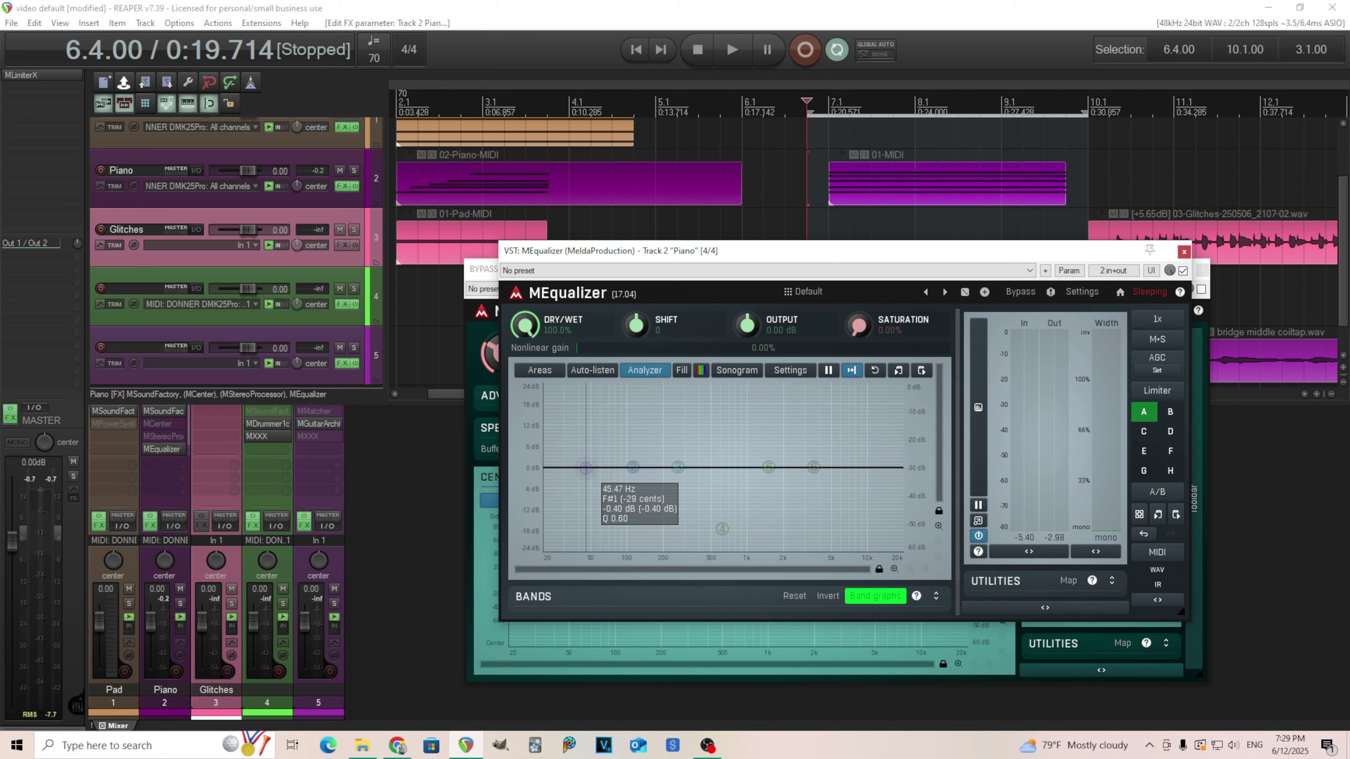
click(586, 468)
mouse_move(586, 468)
mouse_down()
mouse_move(658, 475)
mouse_move(592, 467)
mouse_move(610, 466)
mouse_up()
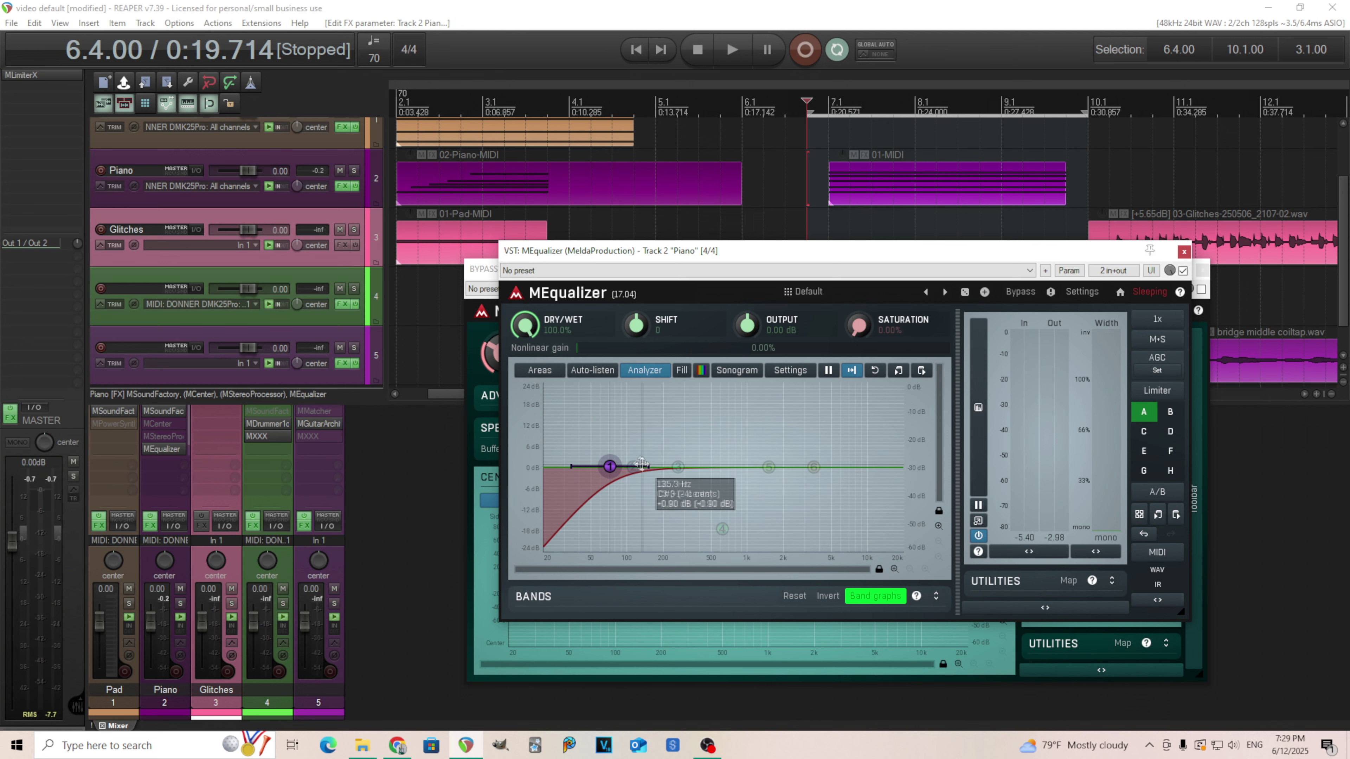
Step: Close MEqualizer, reset MCenter's Center / Sides to 0%, and close MCenter
click(1183, 253)
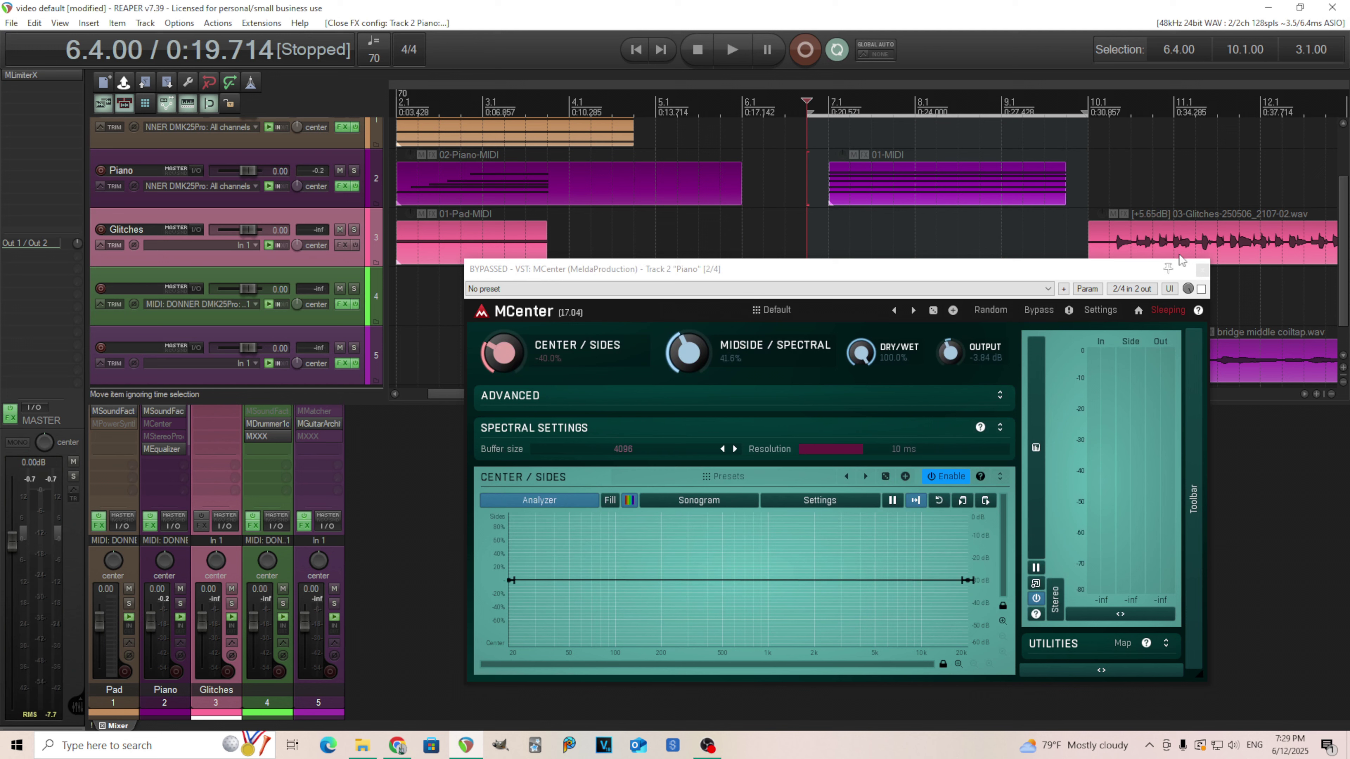
drag(574, 269, 554, 241)
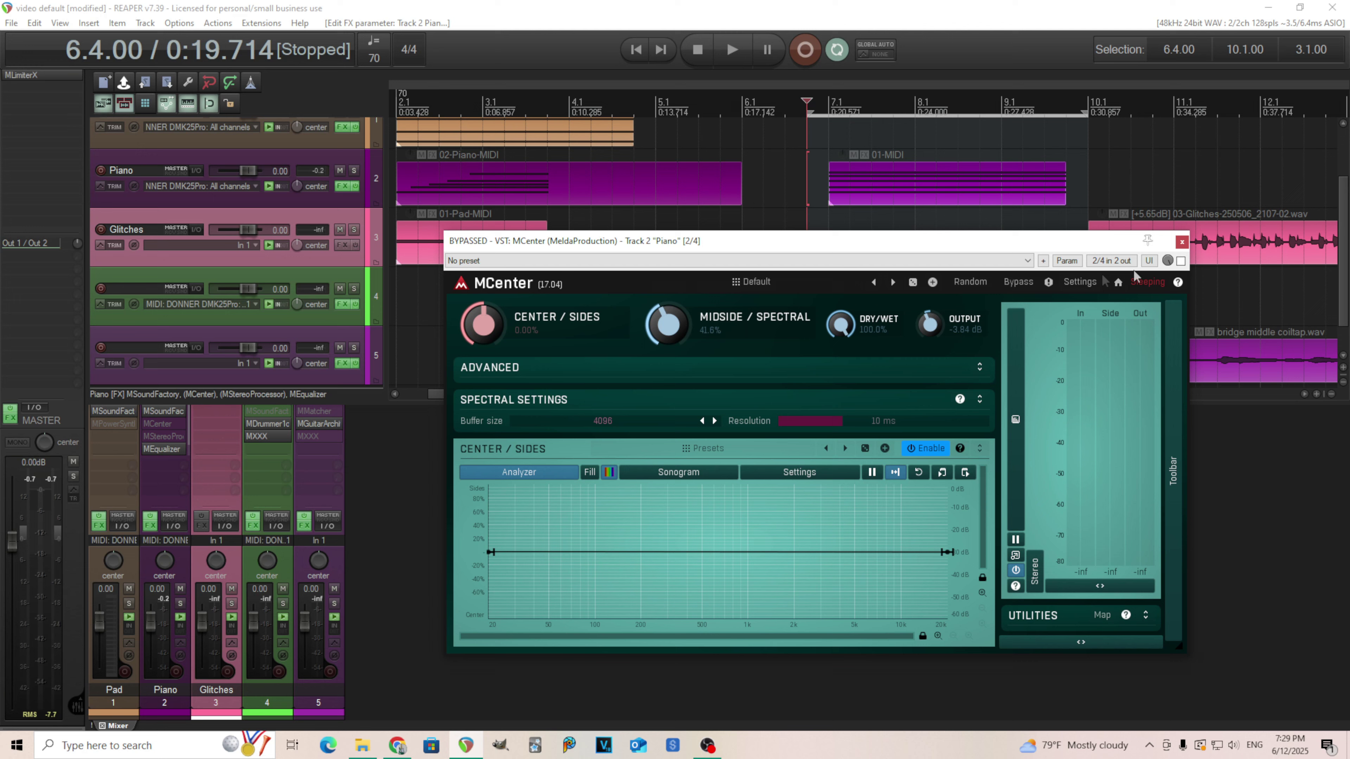
click(1183, 241)
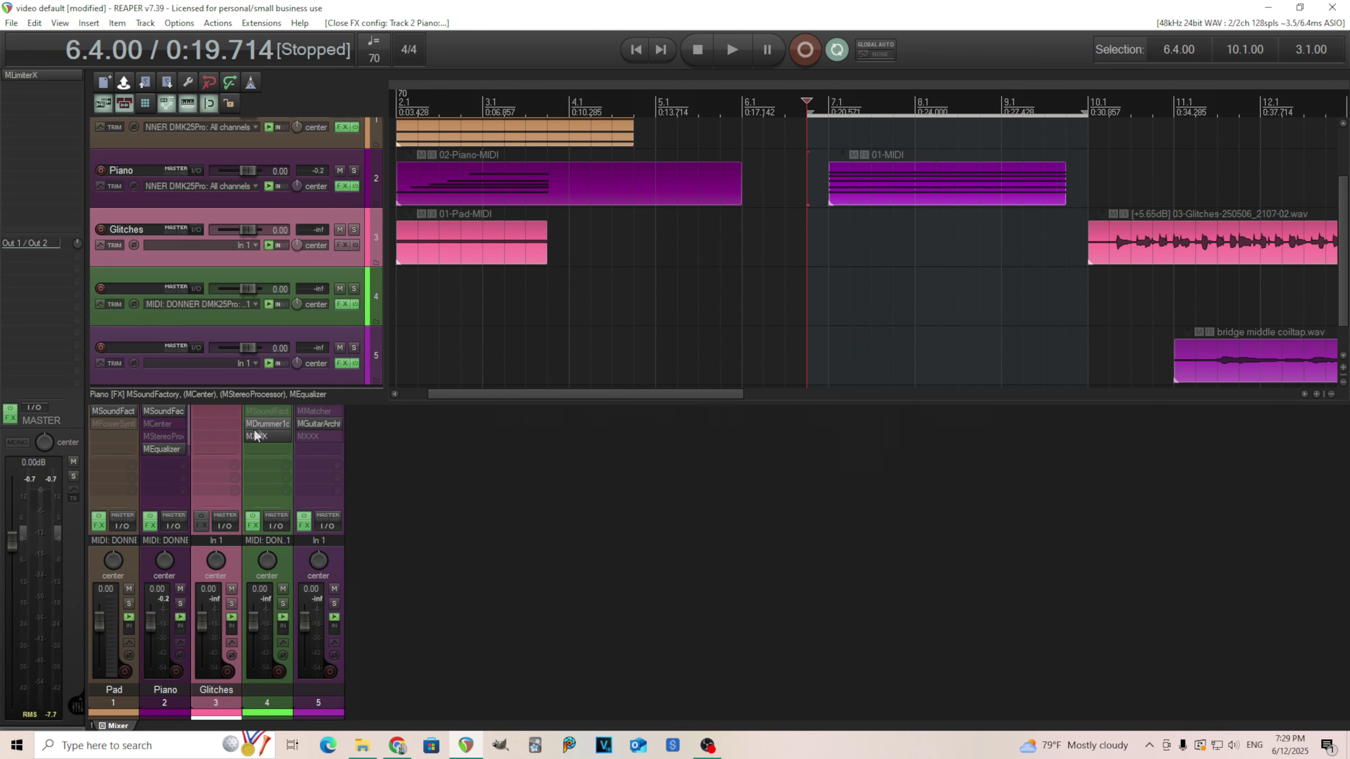
Step: Bypass MEqualizer, re-enable MStereoProcessor on the Piano track, and open its window briefly for a final look
shift+click(167, 448)
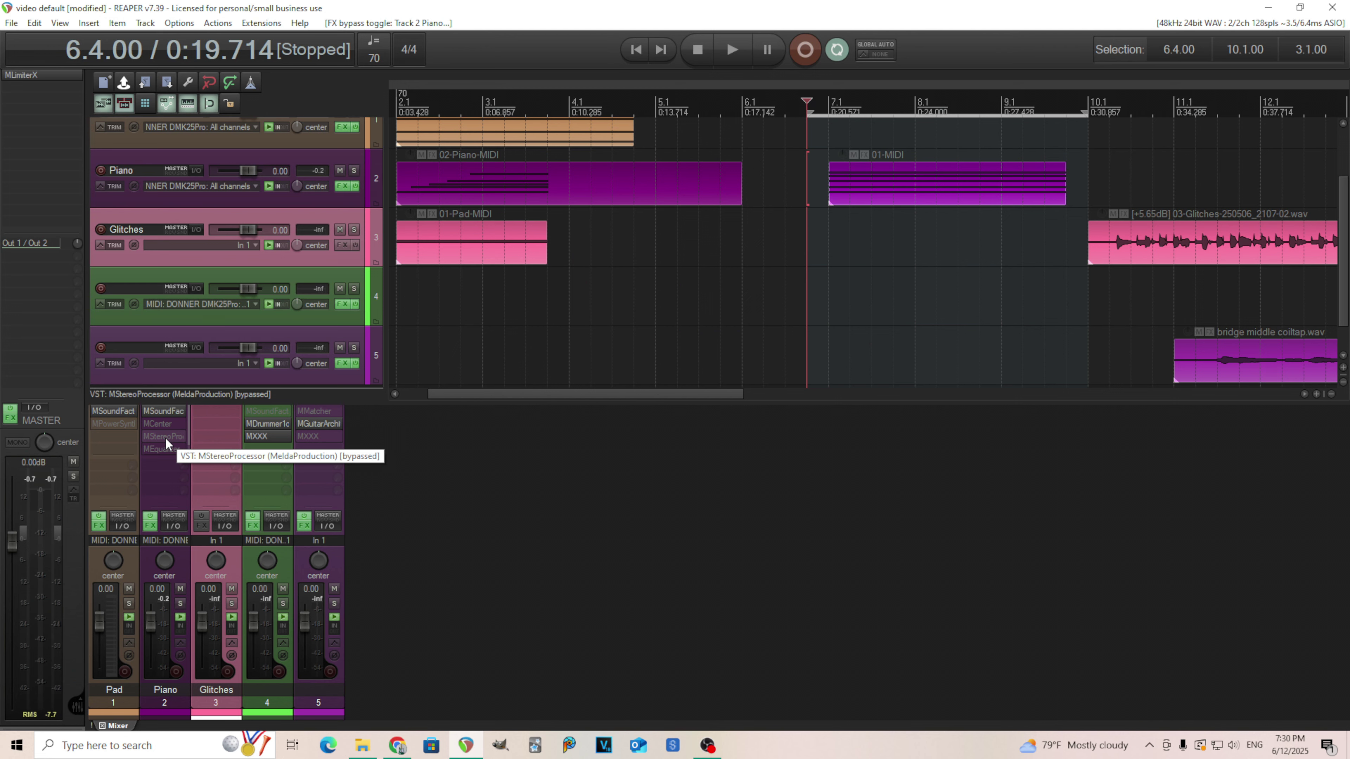
shift+click(165, 437)
click(165, 438)
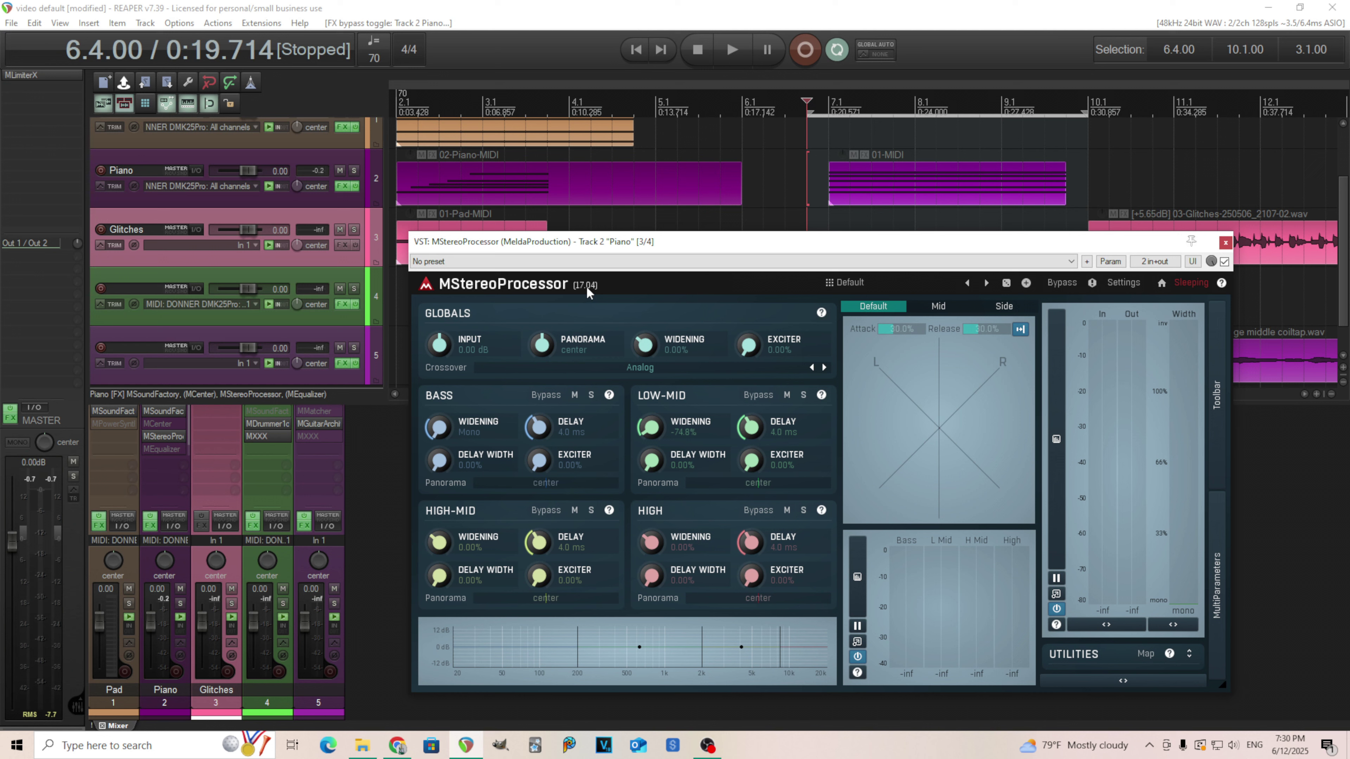
click(1225, 243)
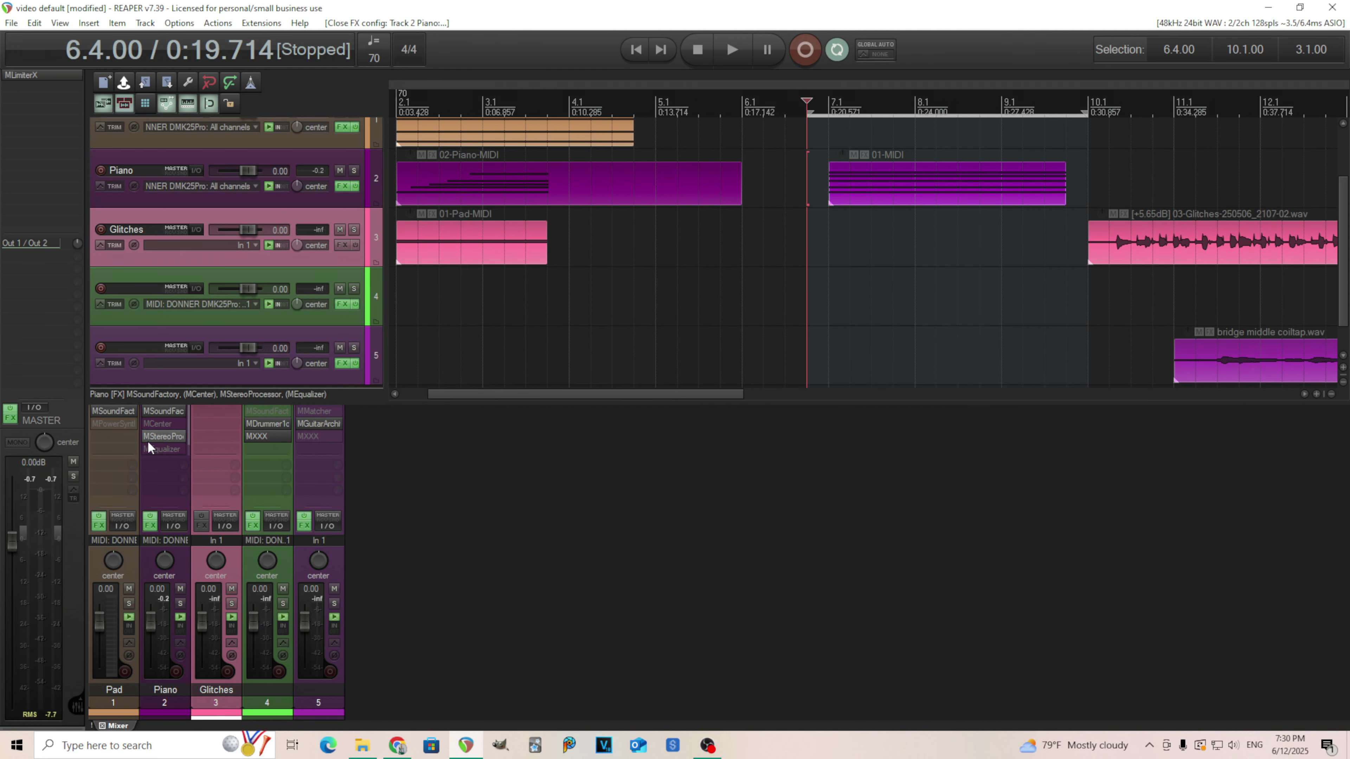